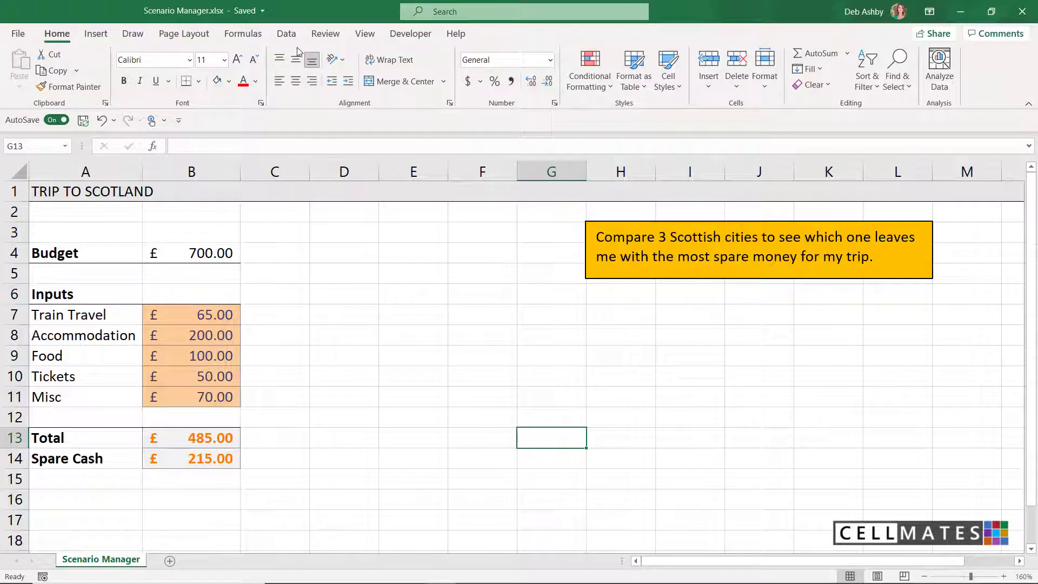
Preview the What-If Analysis options on the Data tab, then select the input costs B7:B11
left_click(287, 37)
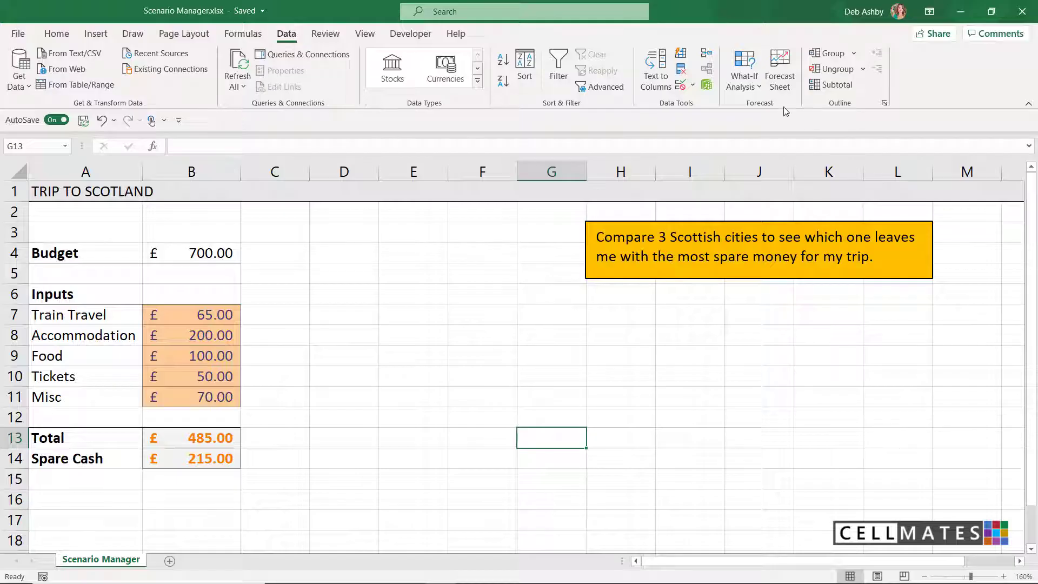
left_click(749, 86)
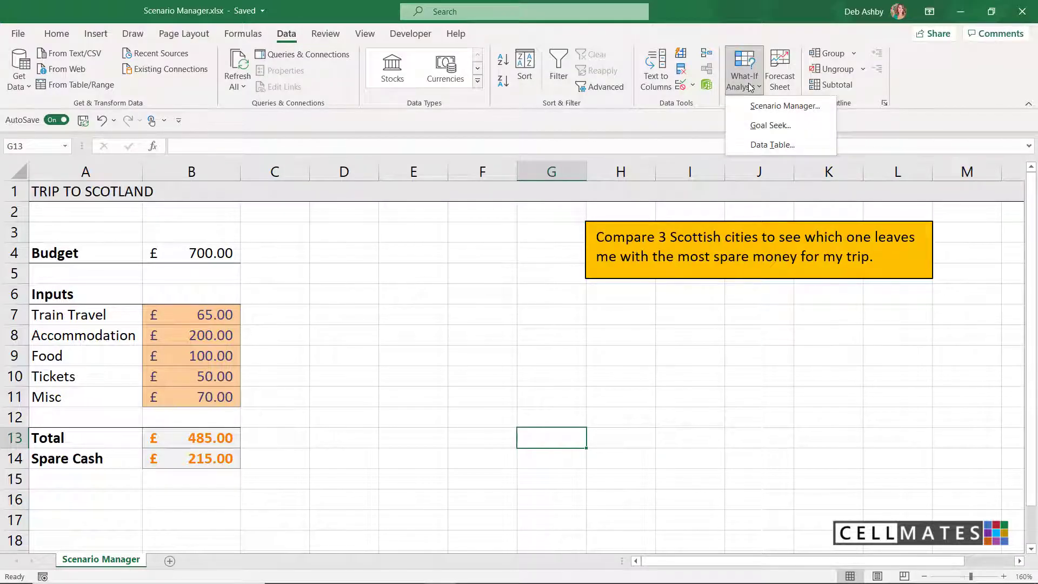
left_click(430, 274)
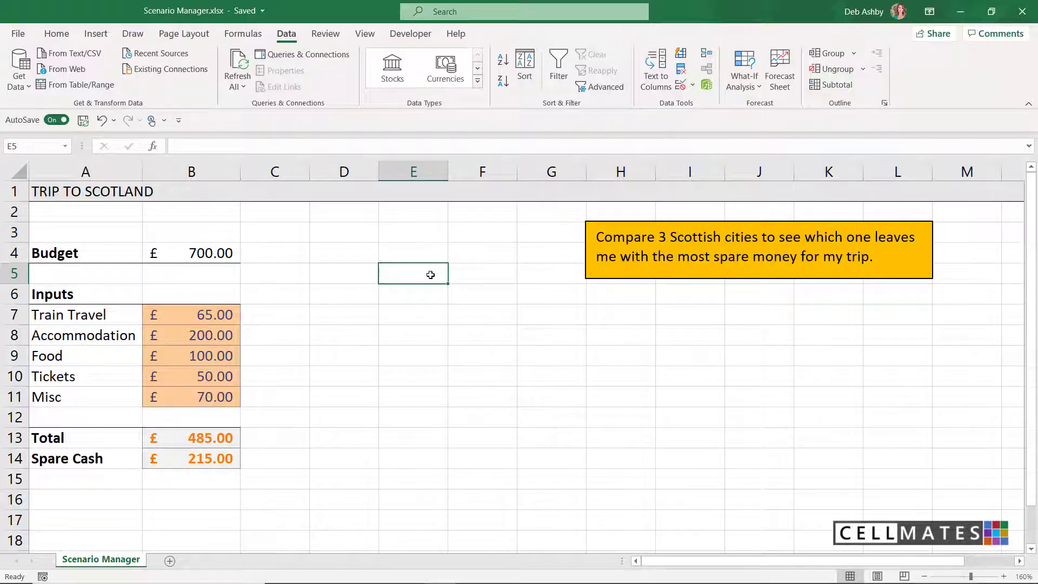
left_click_drag(215, 313, 215, 399)
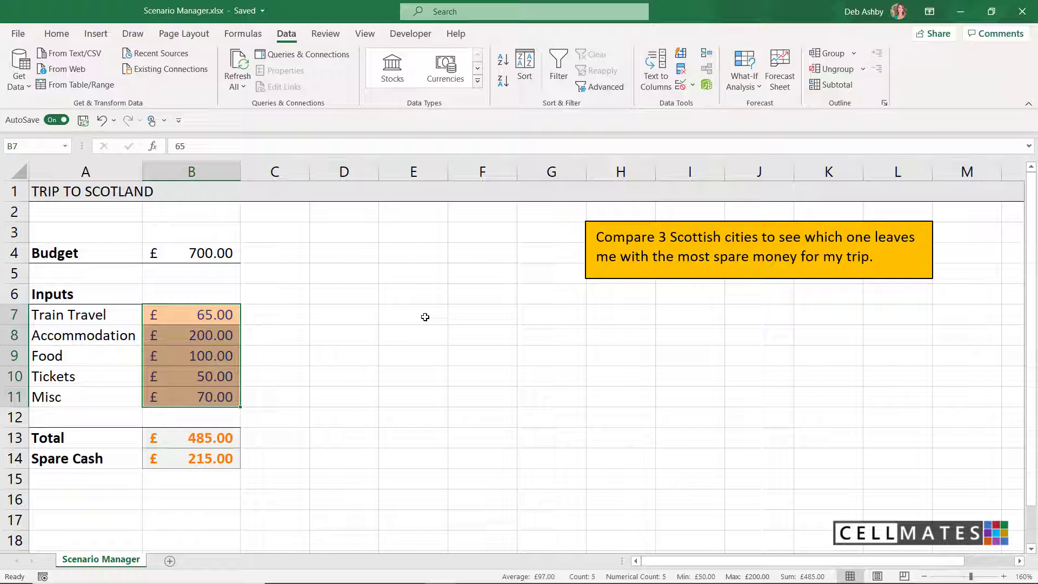
left_click(425, 317)
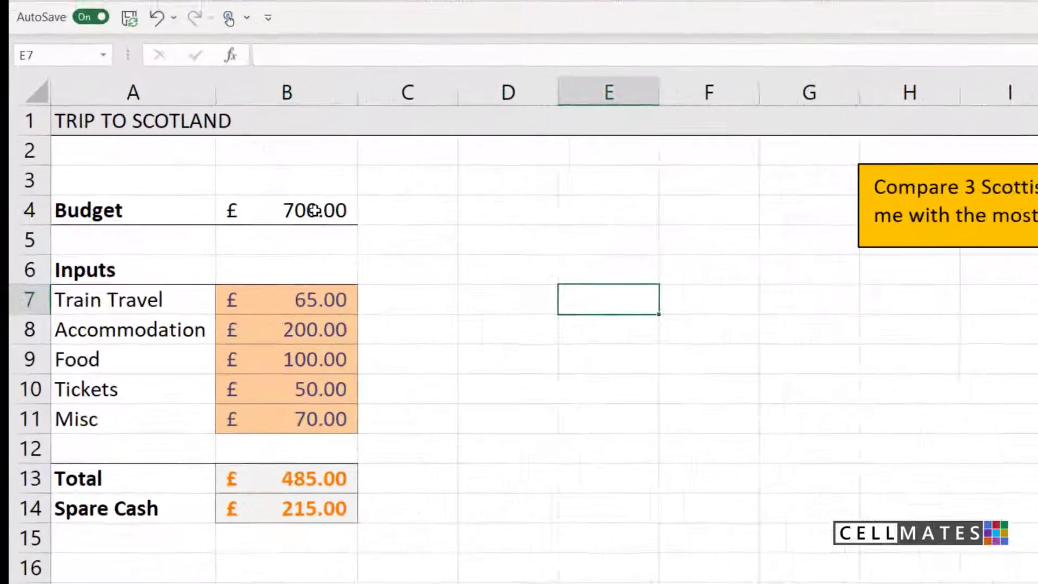
left_click(214, 253)
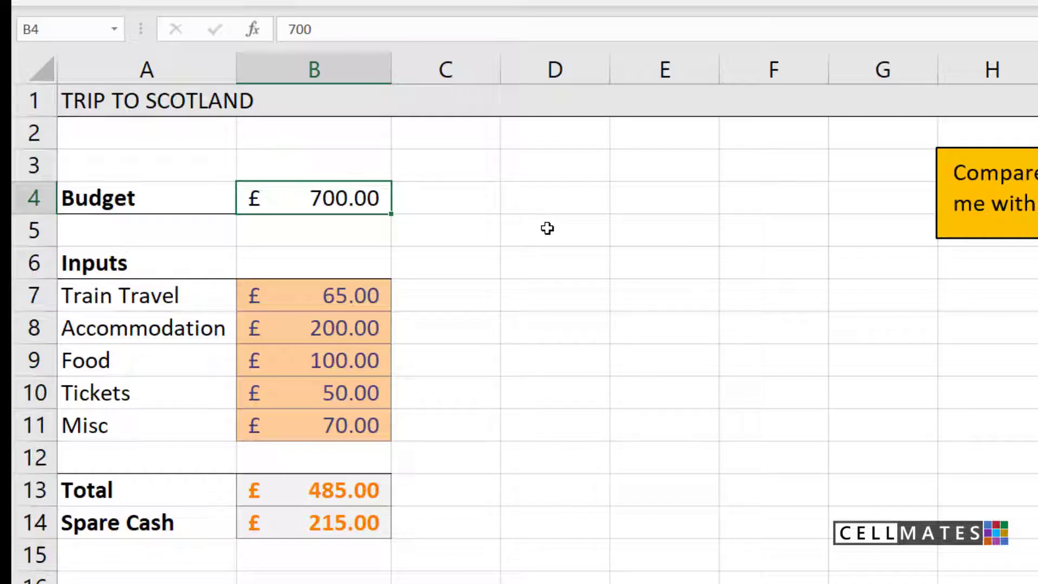
left_click_drag(172, 295, 172, 425)
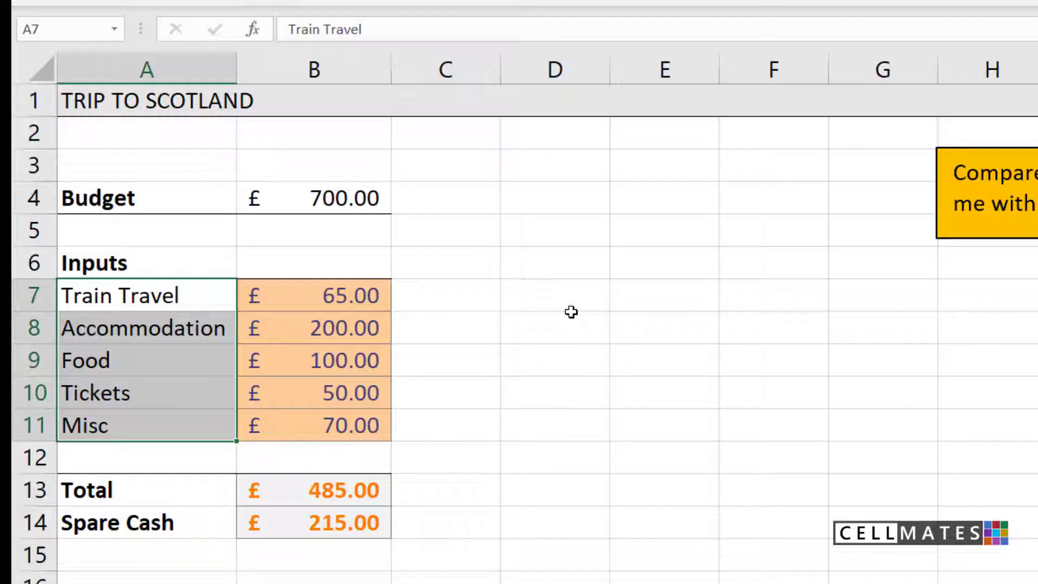
left_click(567, 314)
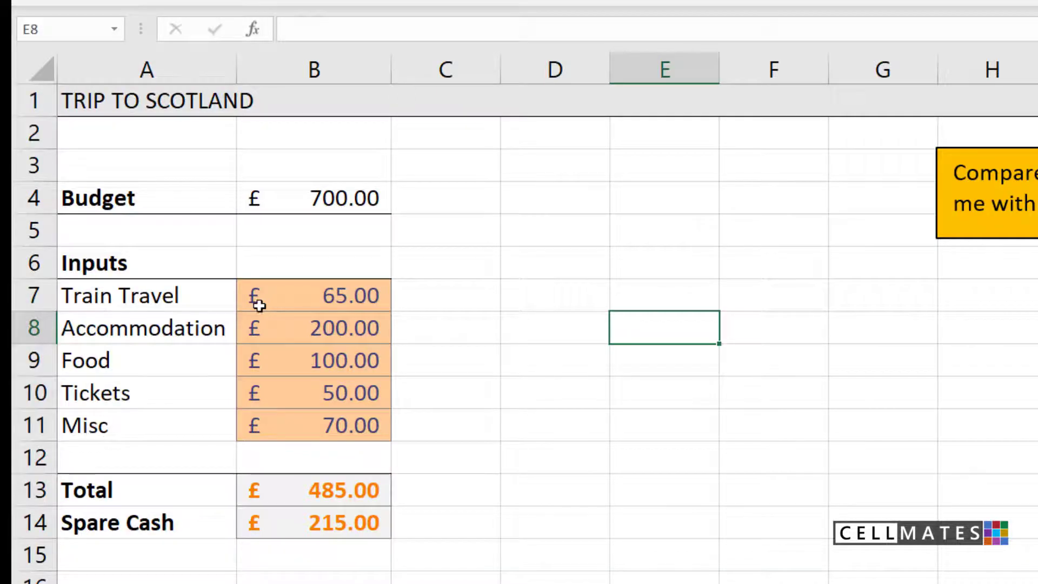
left_click(342, 301)
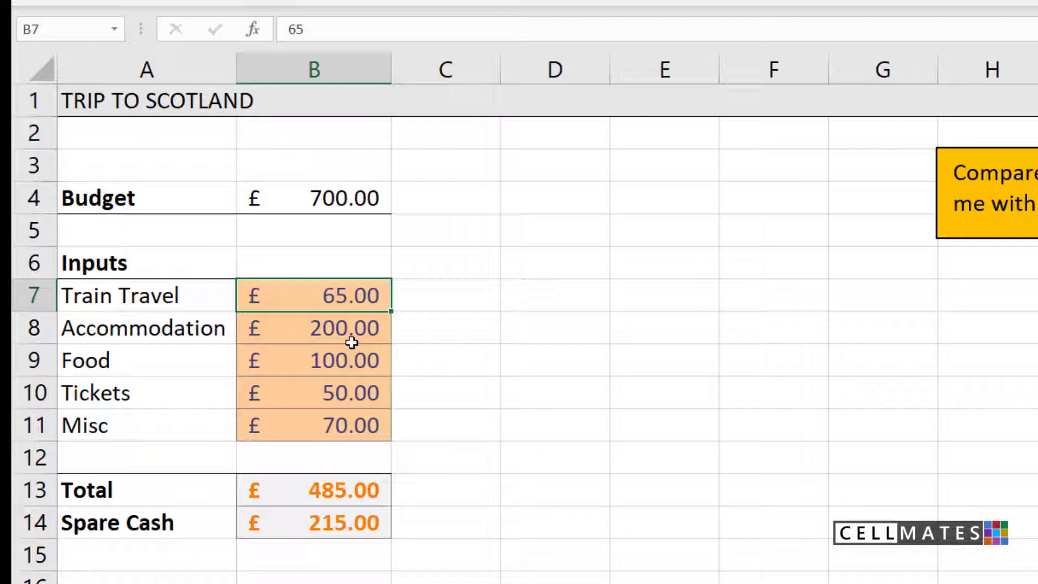
left_click(344, 328)
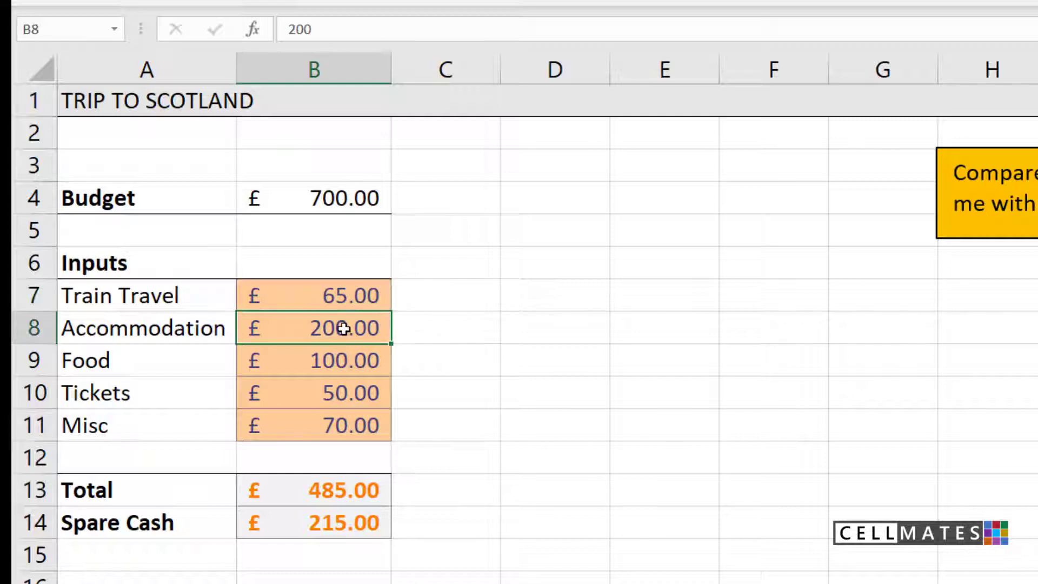
left_click(354, 363)
left_click(350, 392)
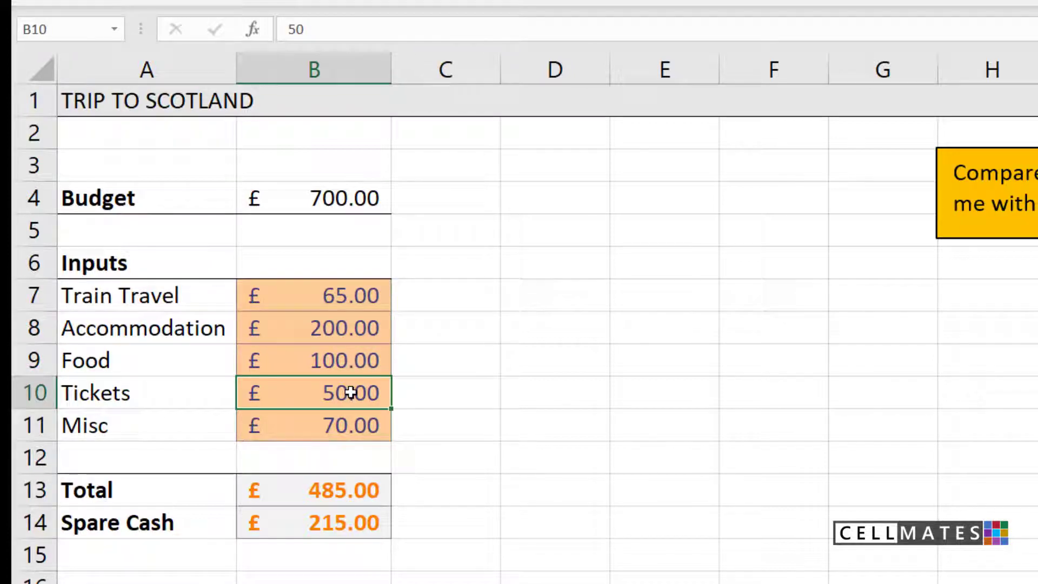
left_click(339, 427)
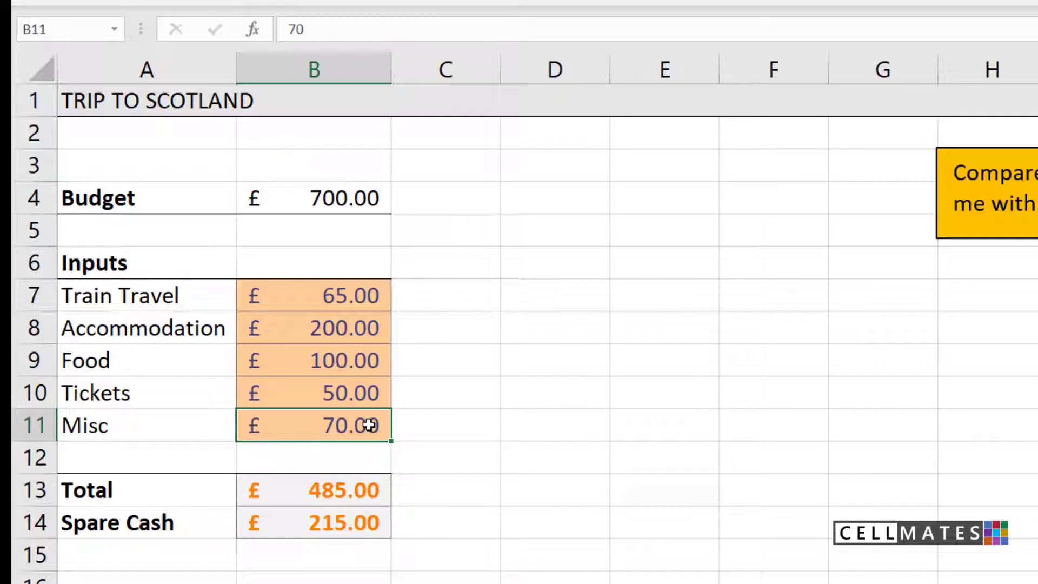
left_click(308, 488)
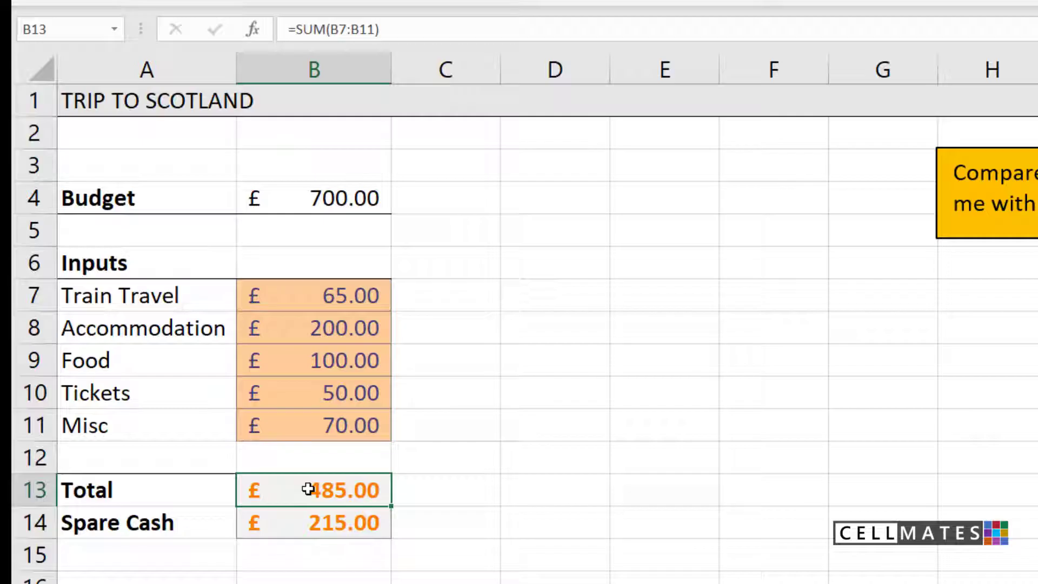
left_click_drag(340, 296, 338, 419)
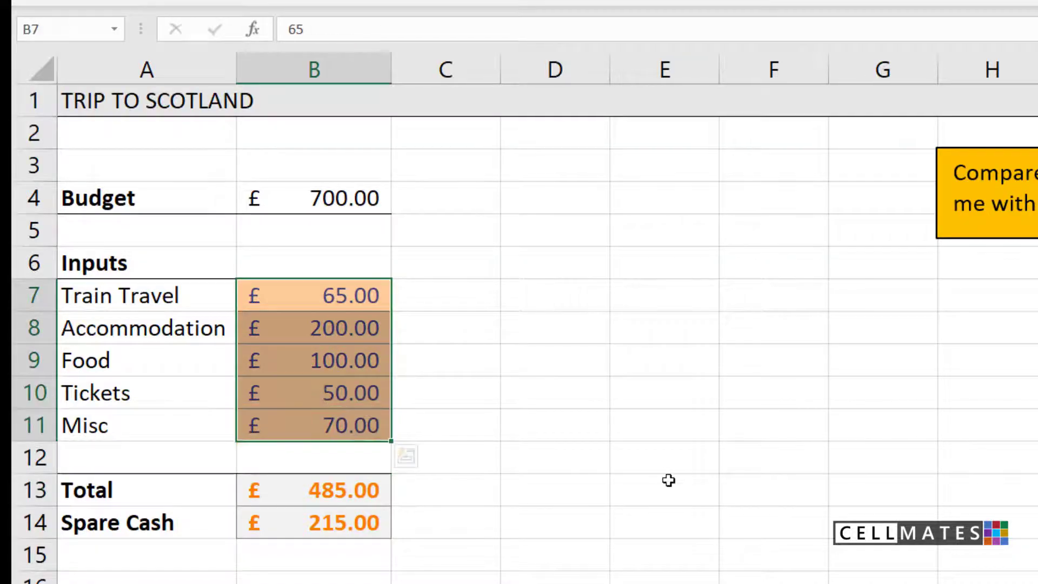
left_click(321, 525)
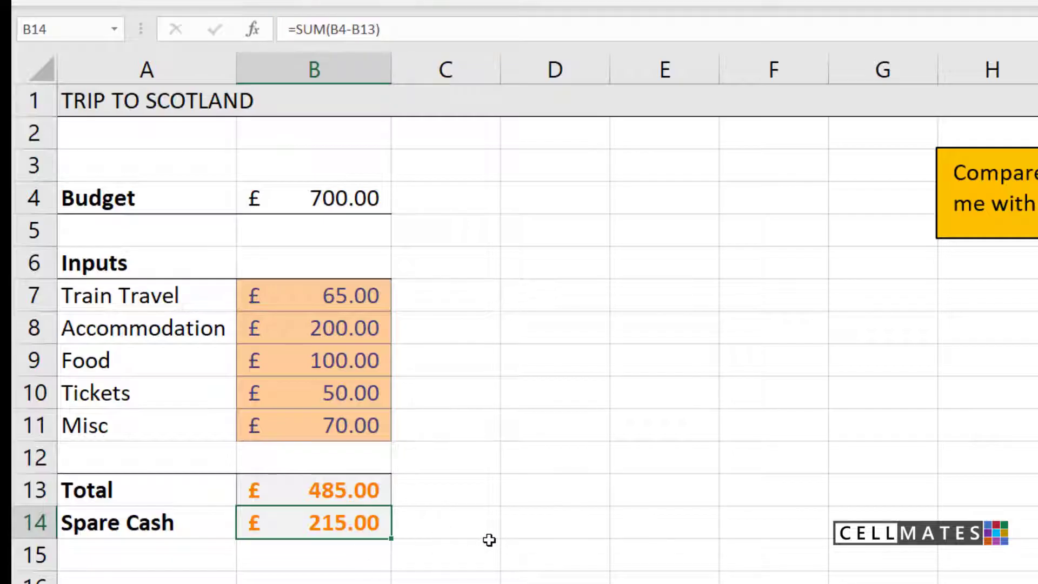
left_click(664, 271)
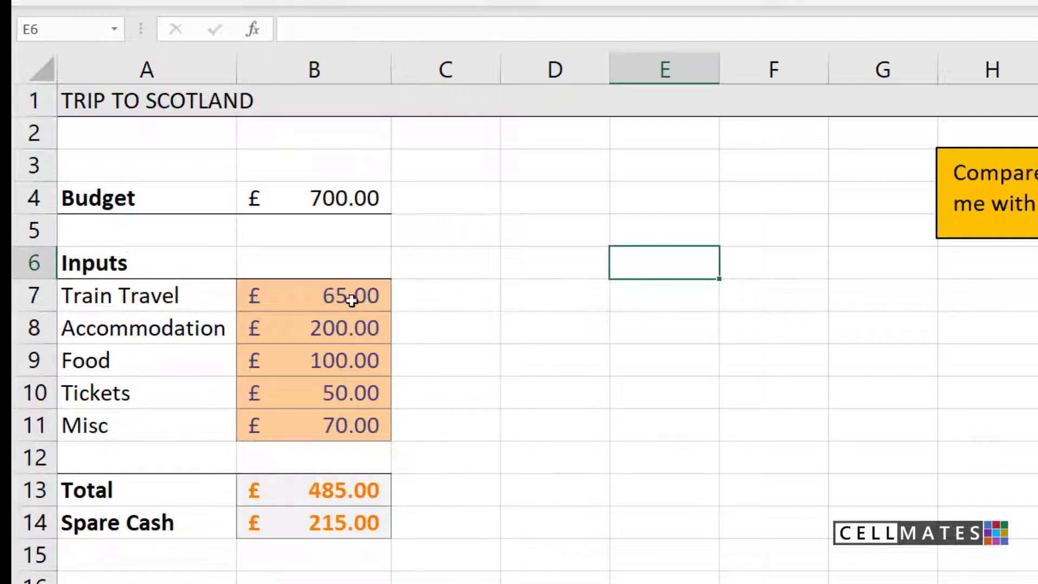
left_click(721, 323)
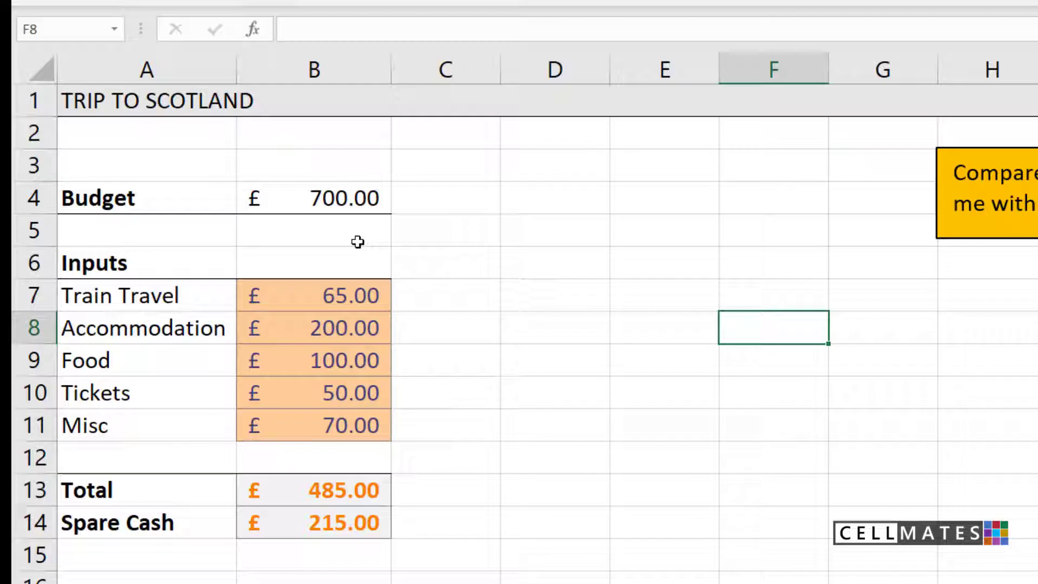
left_click(312, 204)
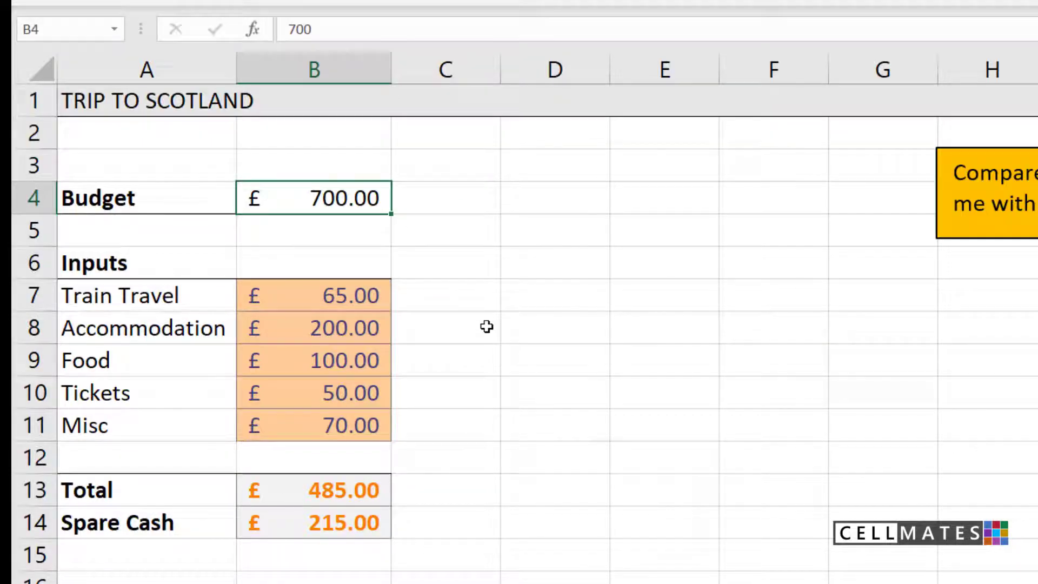
left_click(291, 497)
left_click(289, 529)
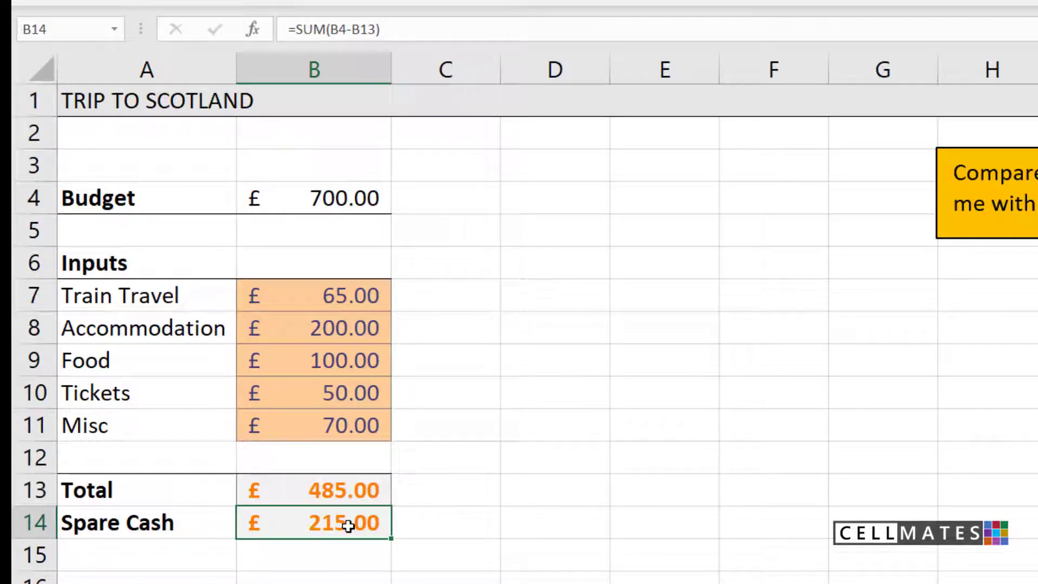
left_click_drag(299, 294, 301, 426)
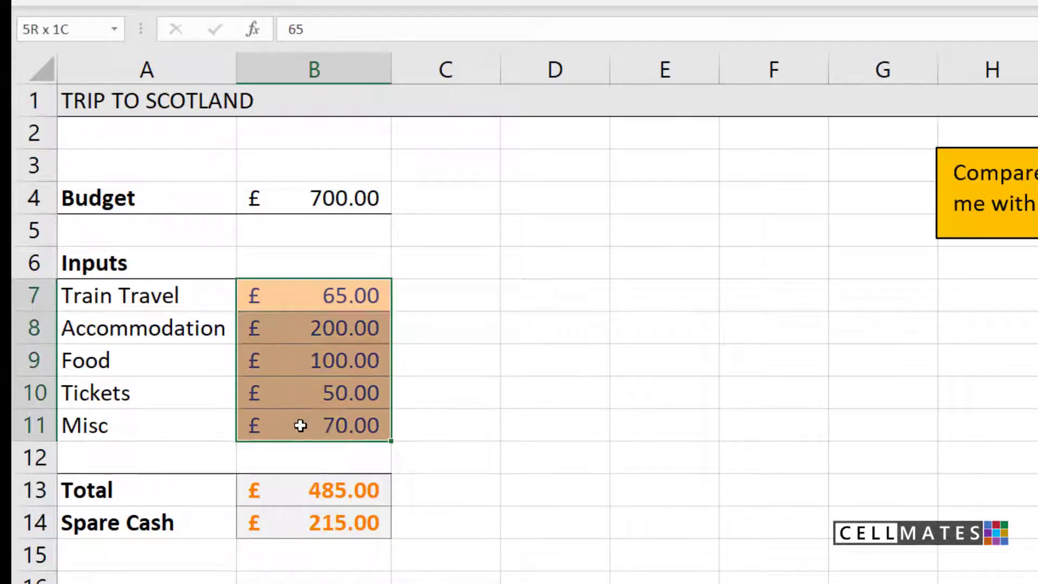
left_click(558, 366)
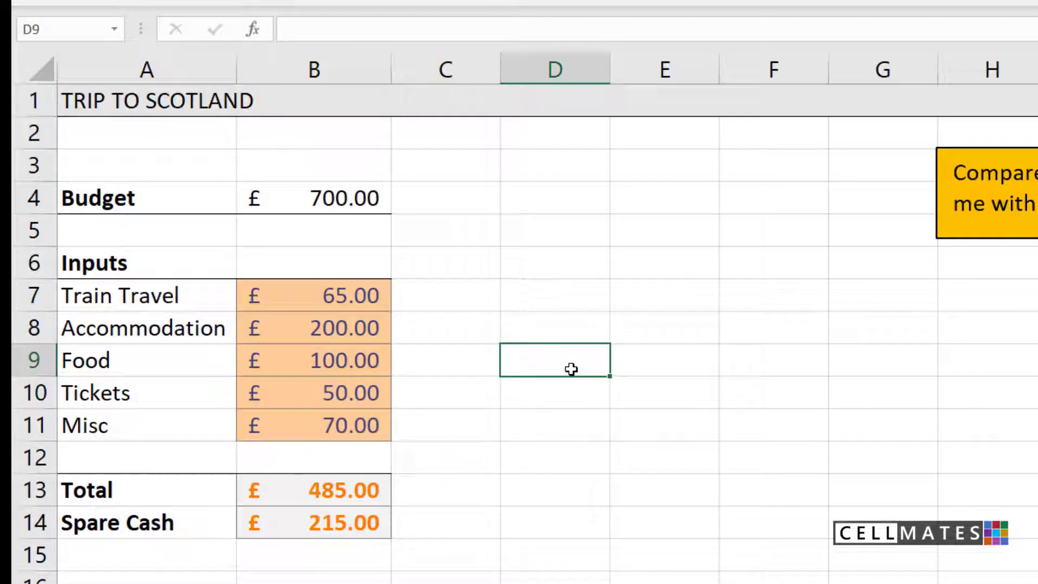
left_click(307, 309)
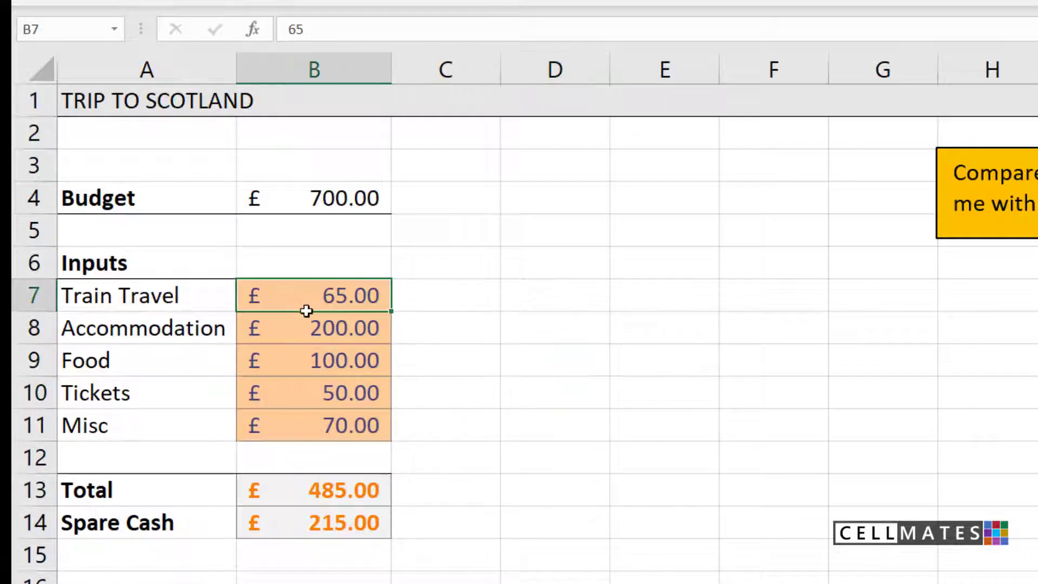
left_click_drag(306, 311, 308, 424)
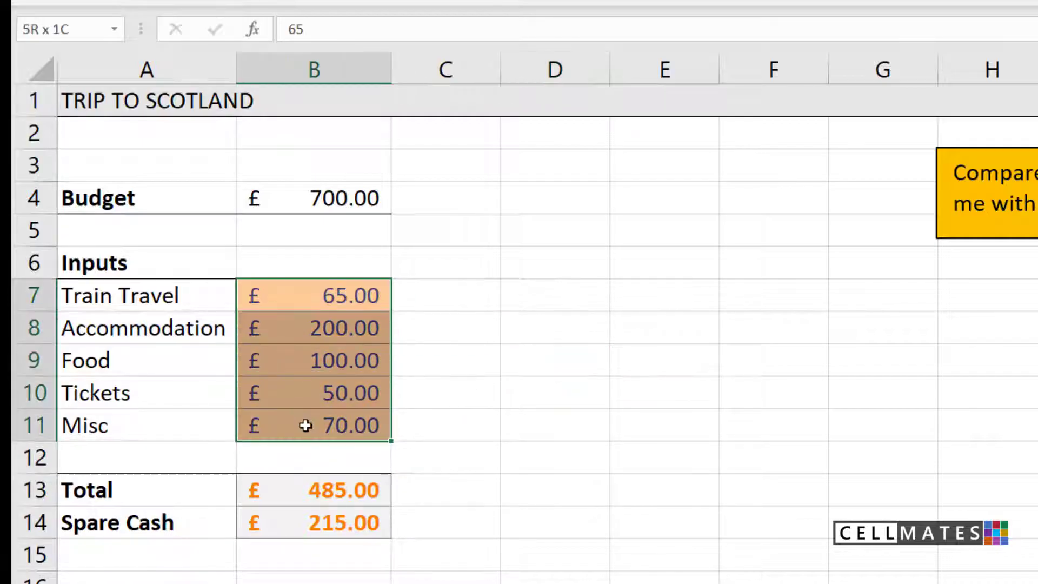
left_click(597, 338)
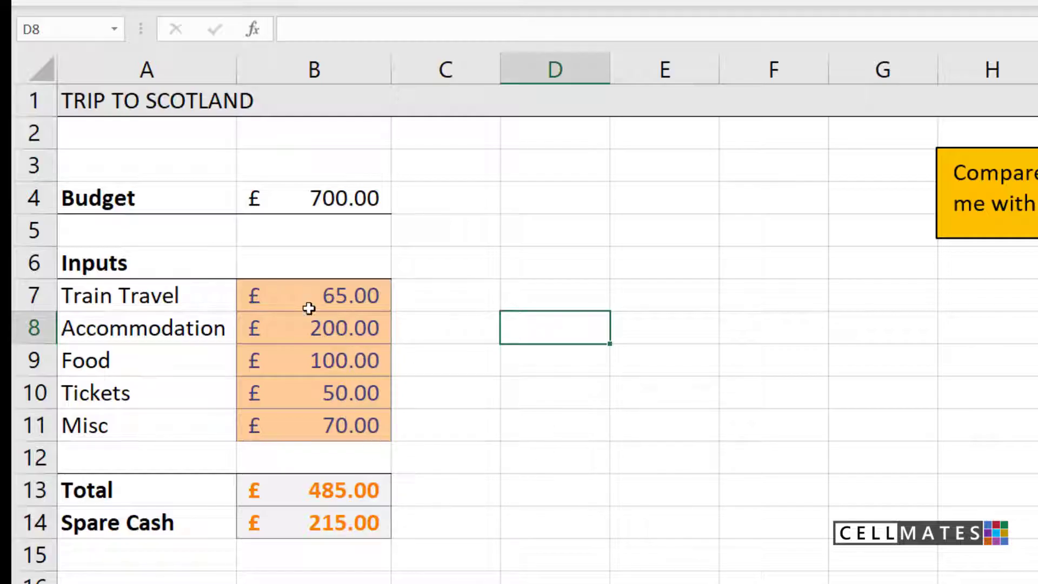
left_click_drag(283, 295, 285, 422)
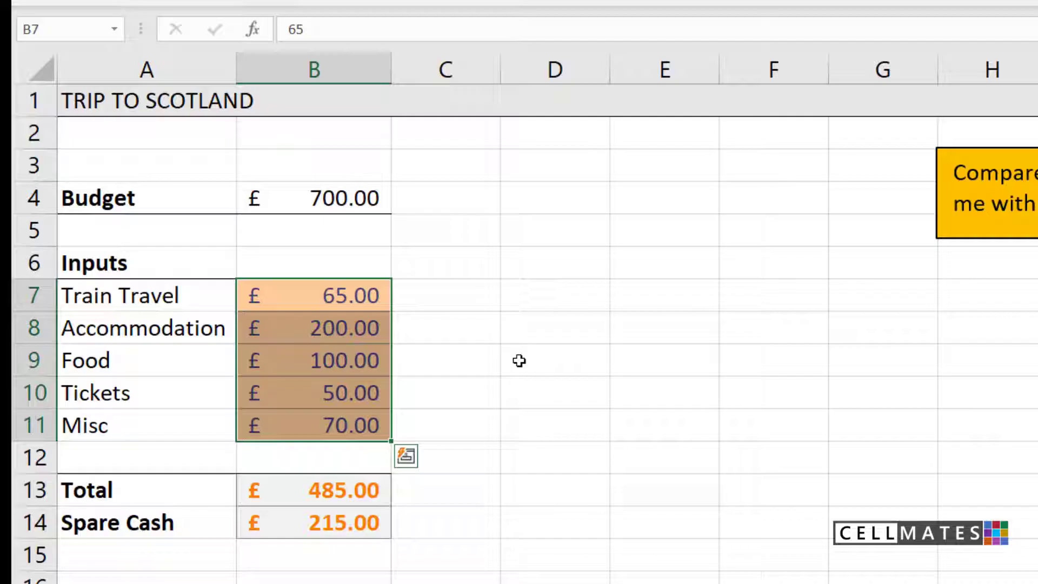
left_click(608, 321)
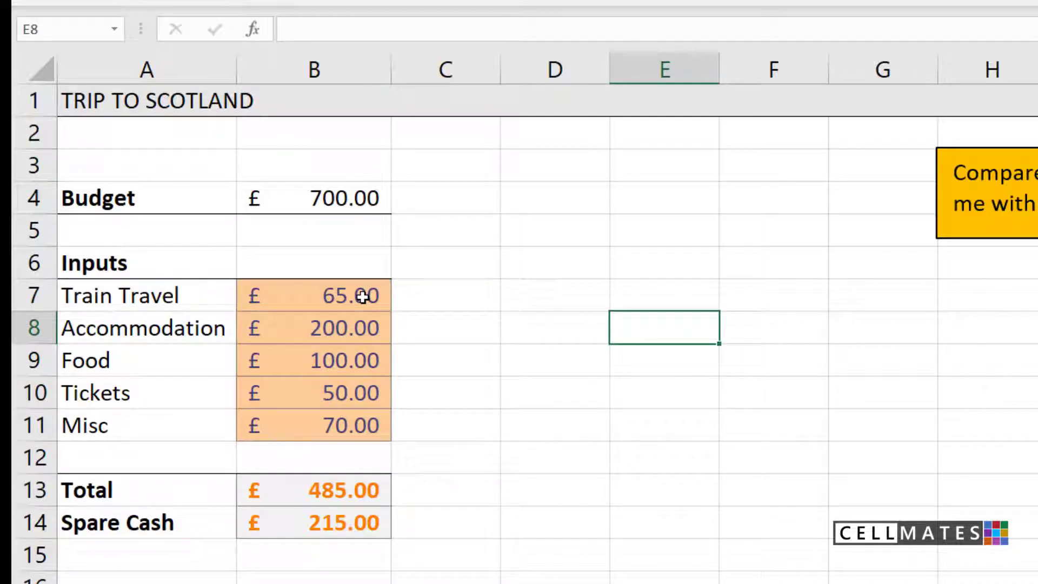
left_click(733, 276)
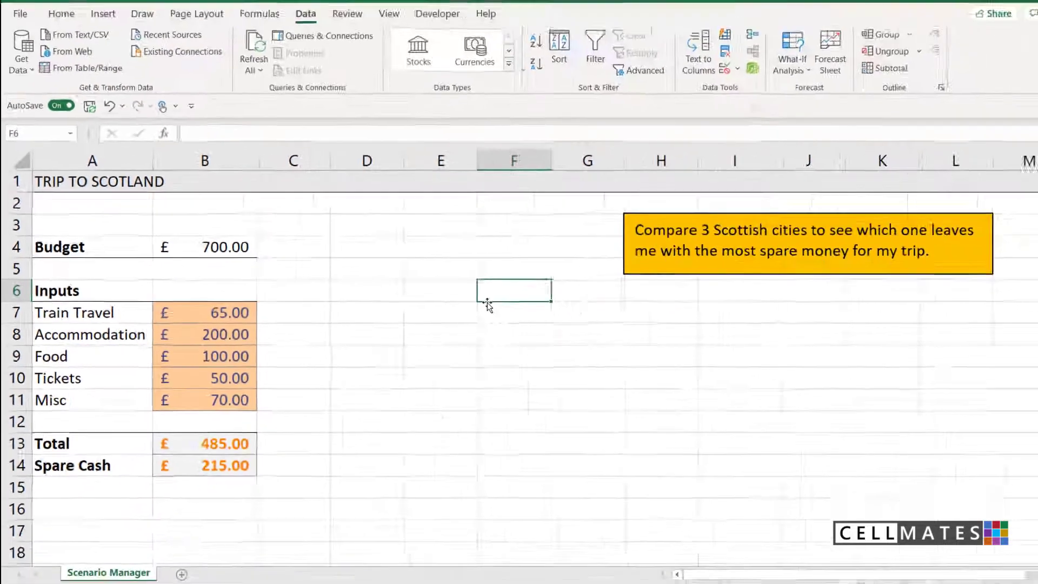
Select the labelled ranges A4:B4, A7:B11 and A13:B14 together
left_click(670, 235)
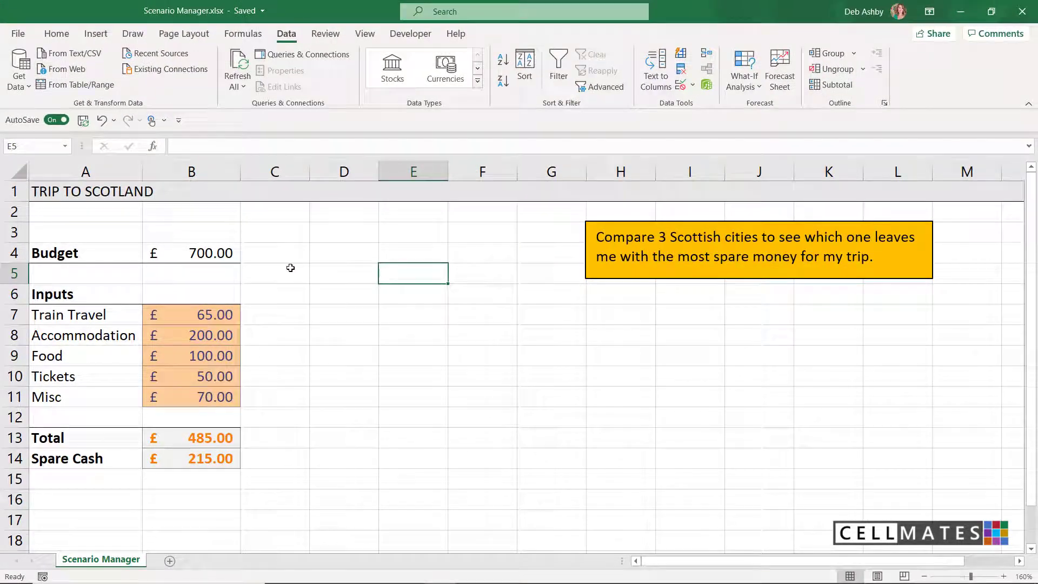
left_click(59, 251)
left_click_drag(59, 251, 196, 252)
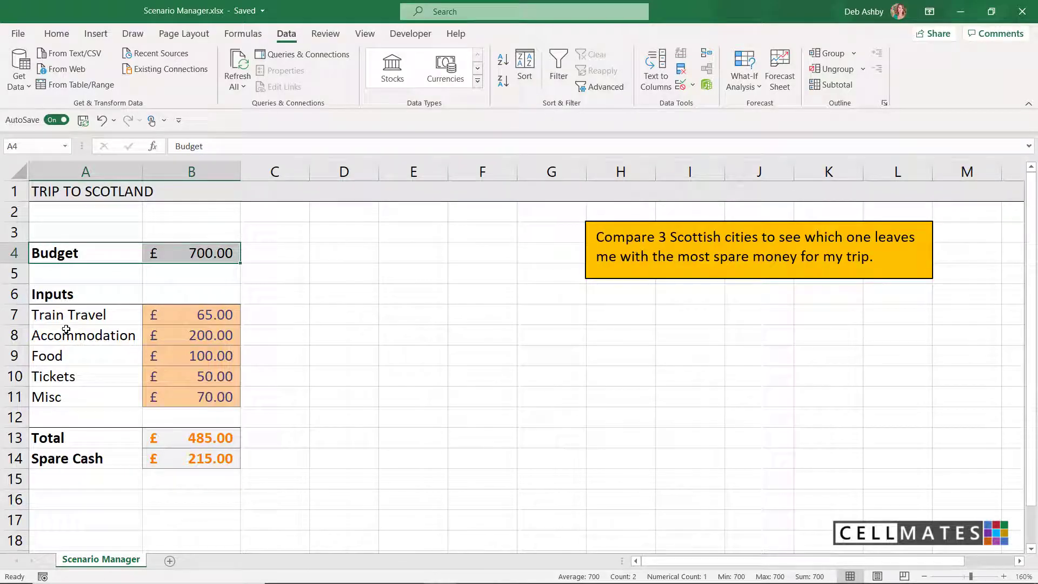
left_click(53, 314, "ctrl")
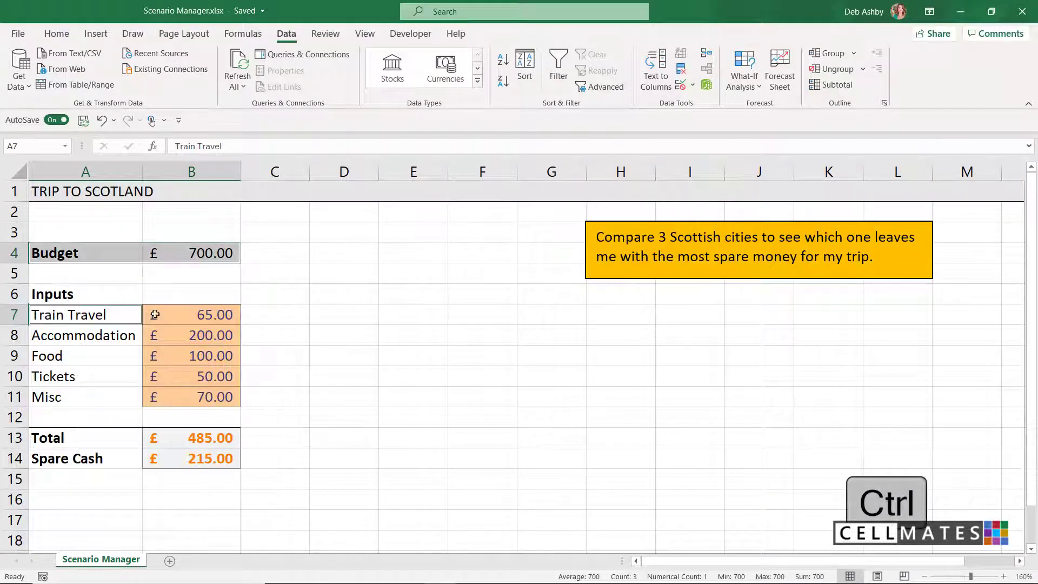
left_click_drag(155, 314, 195, 395)
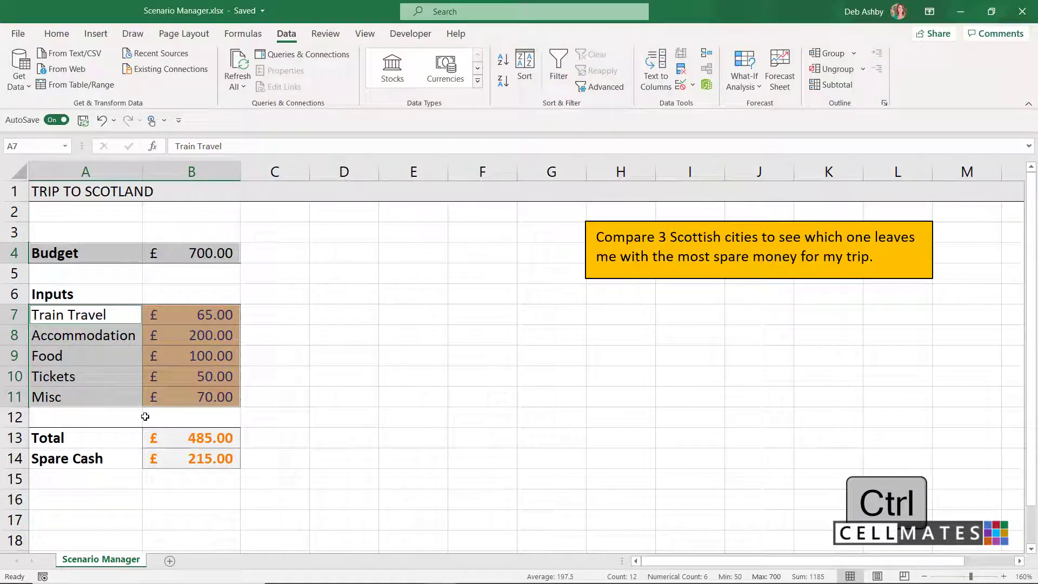
left_click_drag(51, 435, 194, 458)
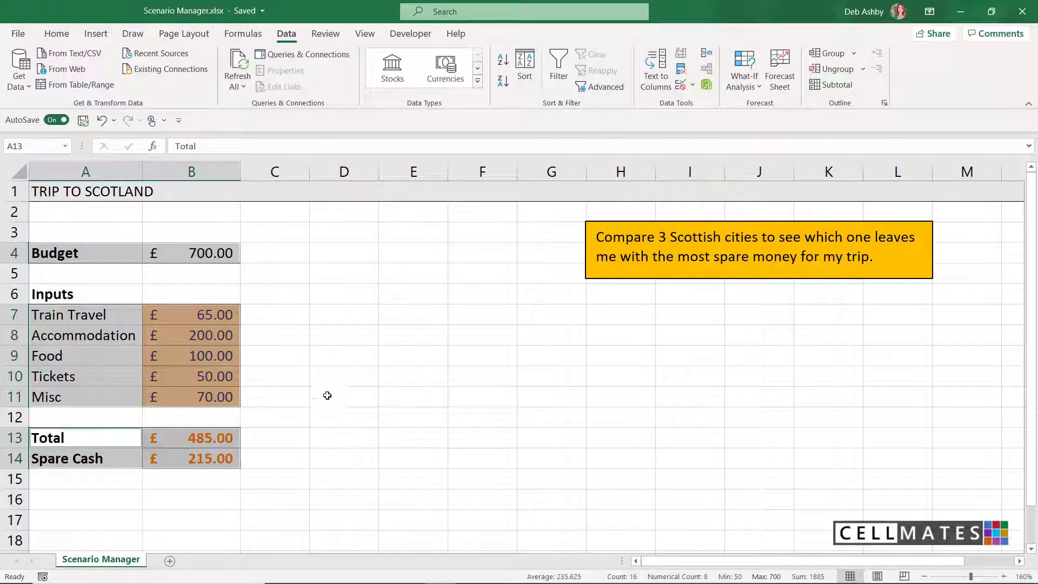
Create range names from the left-column labels with Create from Selection
left_click(235, 34)
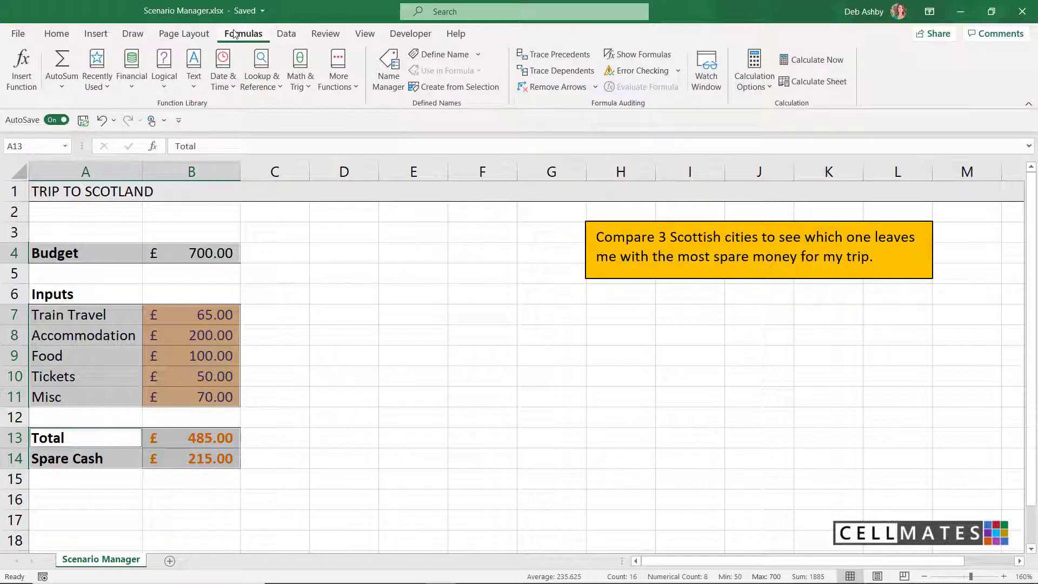
left_click(448, 88)
left_click_drag(519, 179, 427, 184)
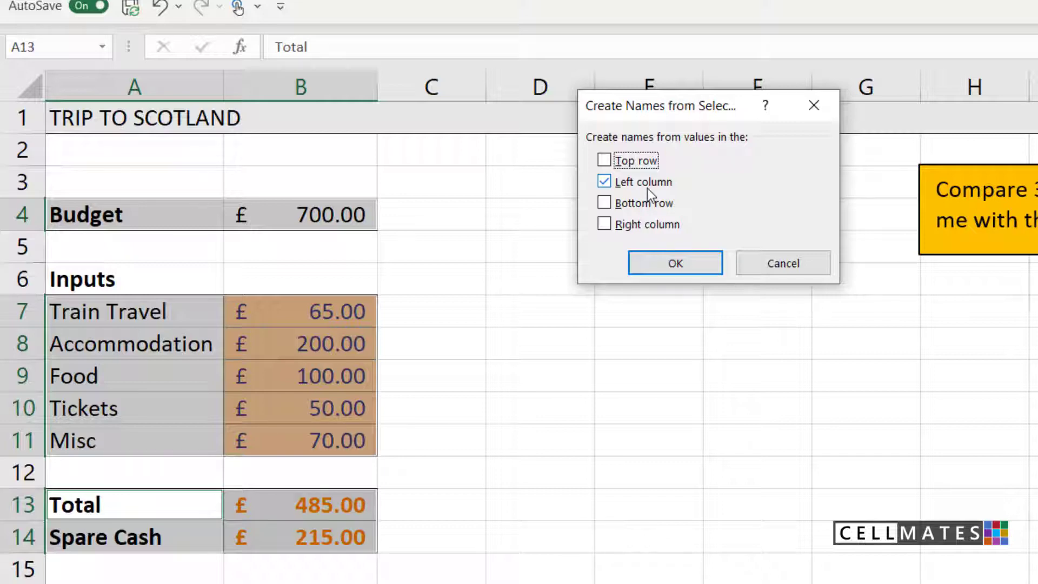
left_click(675, 263)
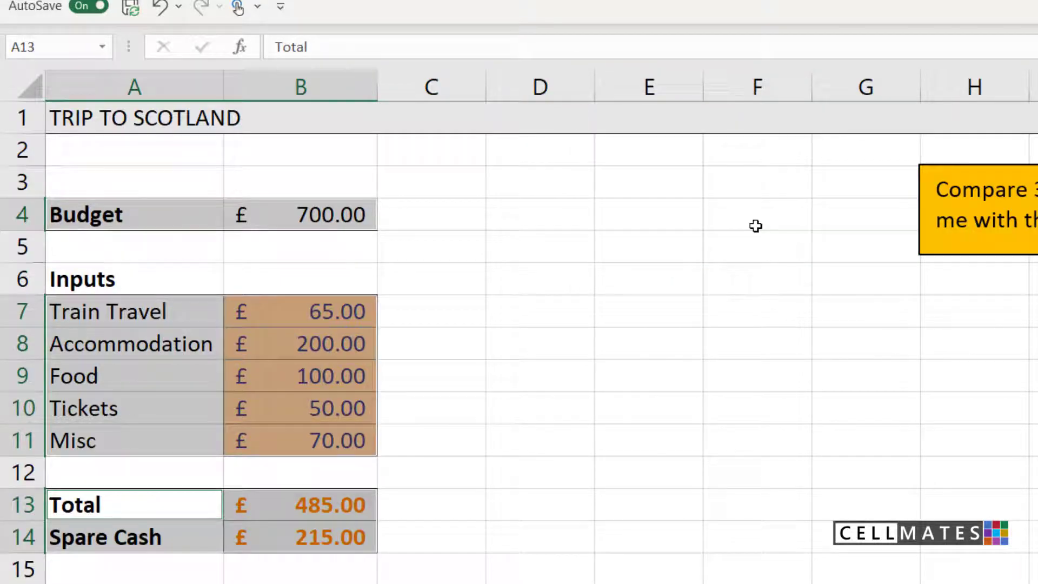
left_click(102, 48)
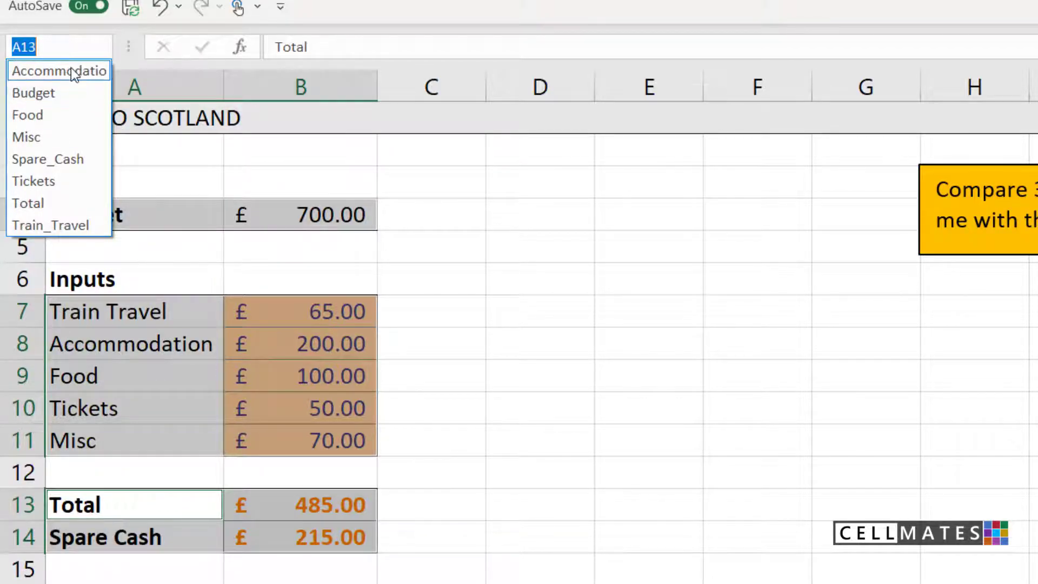
left_click(70, 67)
left_click(102, 46)
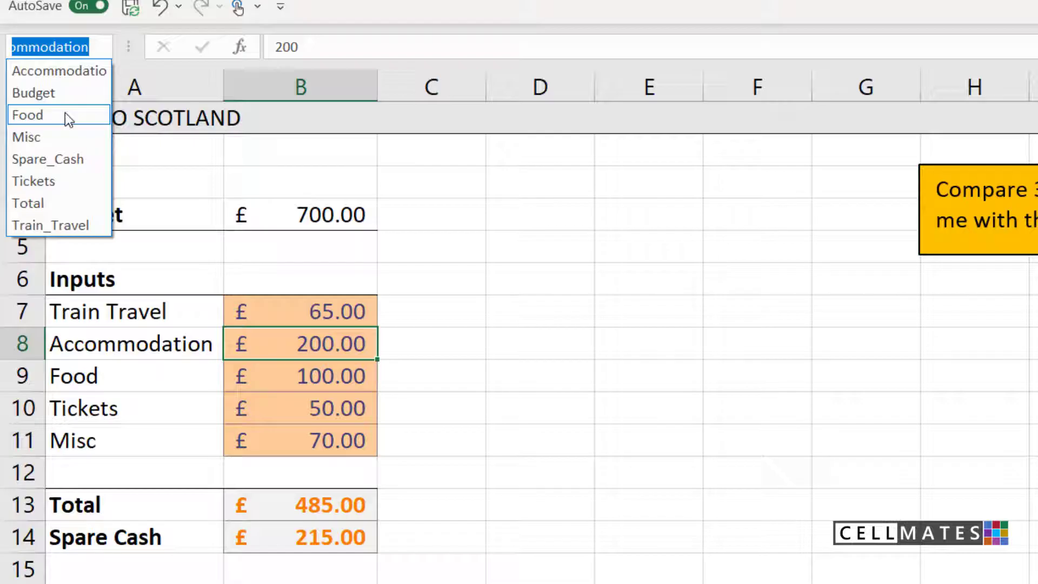
left_click(65, 113)
left_click(104, 48)
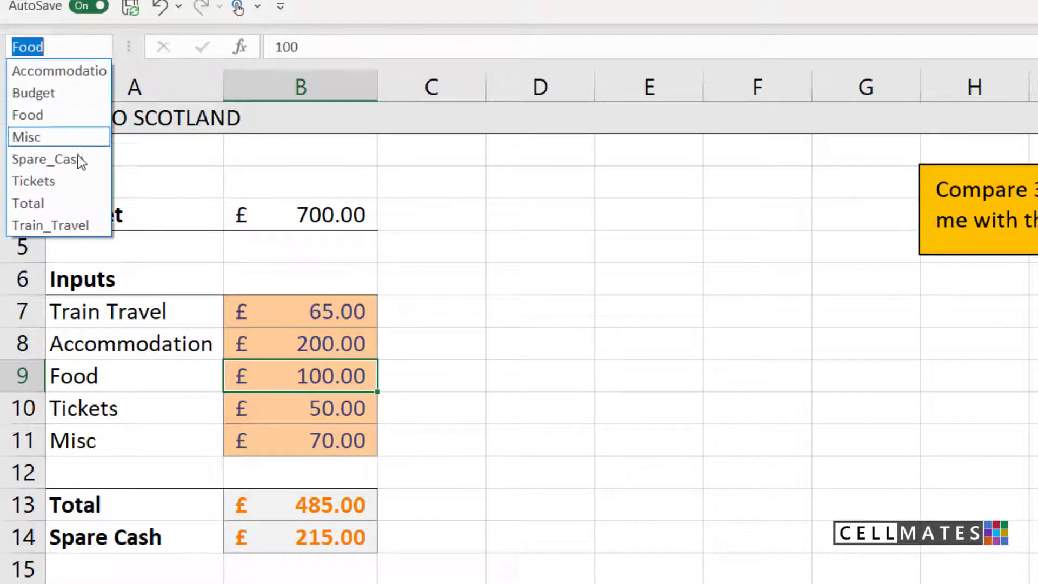
left_click(76, 162)
left_click(102, 46)
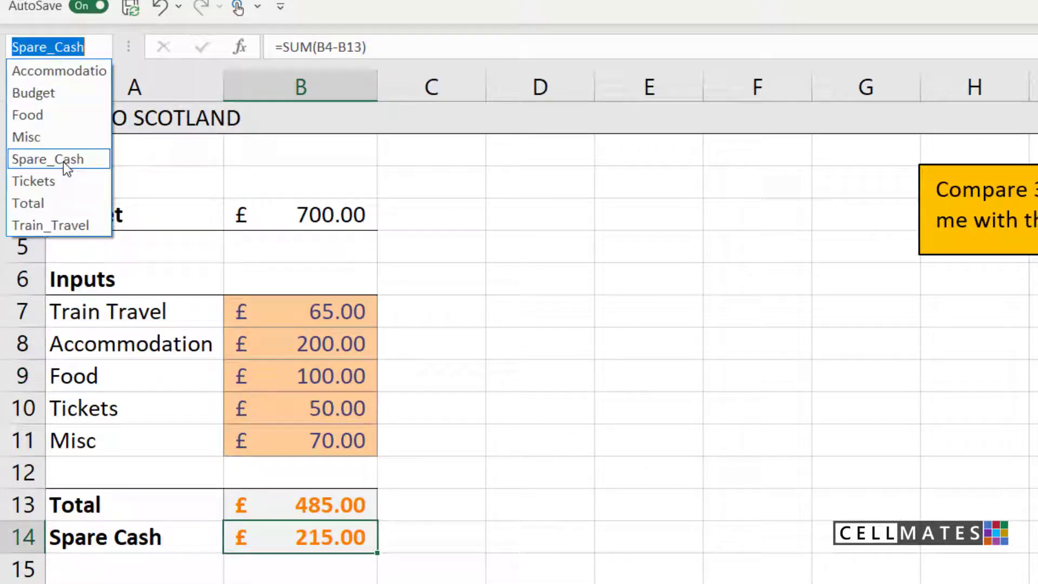
left_click(49, 204)
left_click(547, 291)
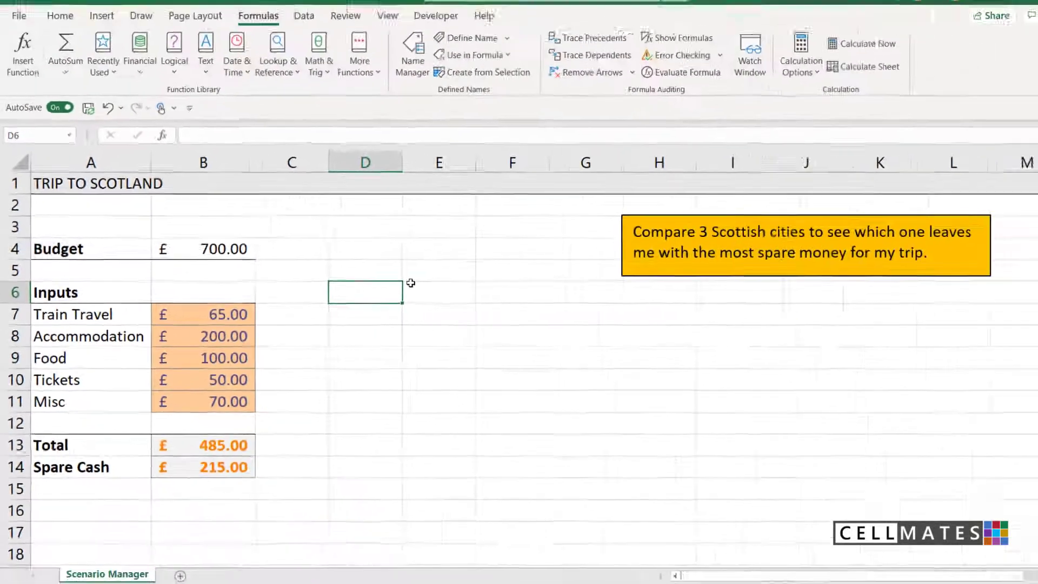
Open Scenario Manager from What-If Analysis and move its window clear of the table
left_click(286, 34)
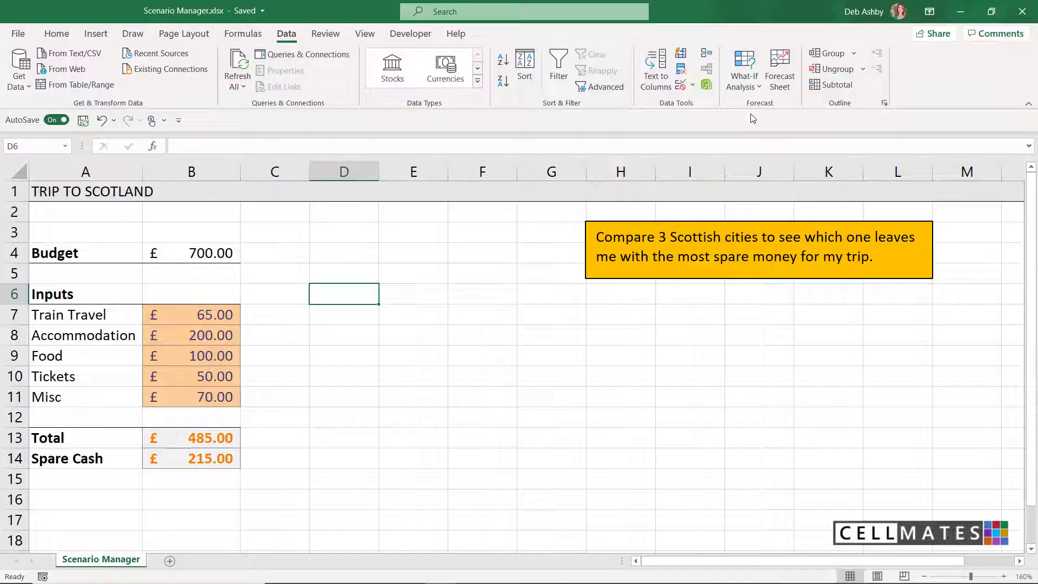
left_click(755, 85)
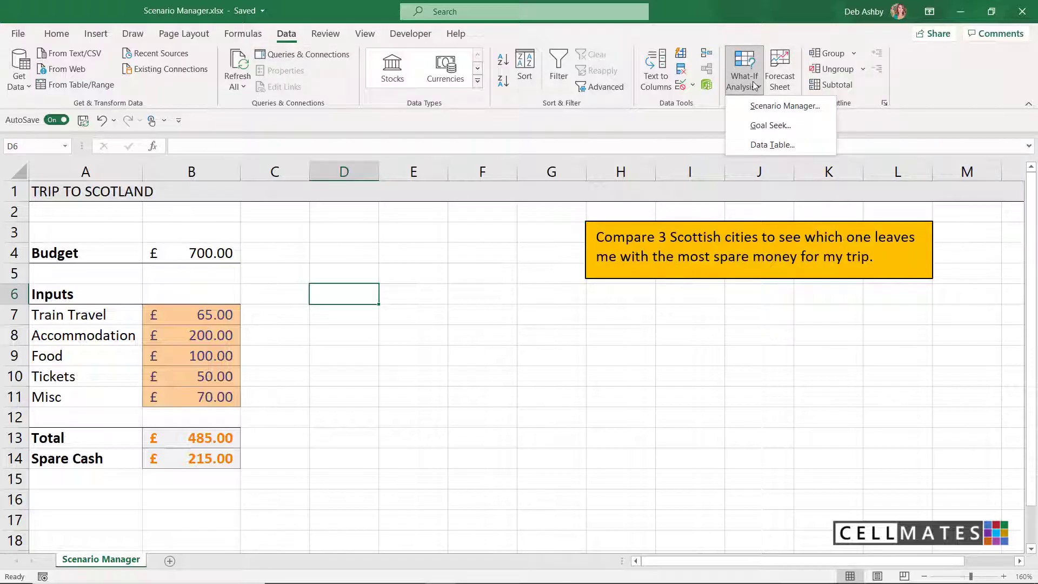
left_click(757, 106)
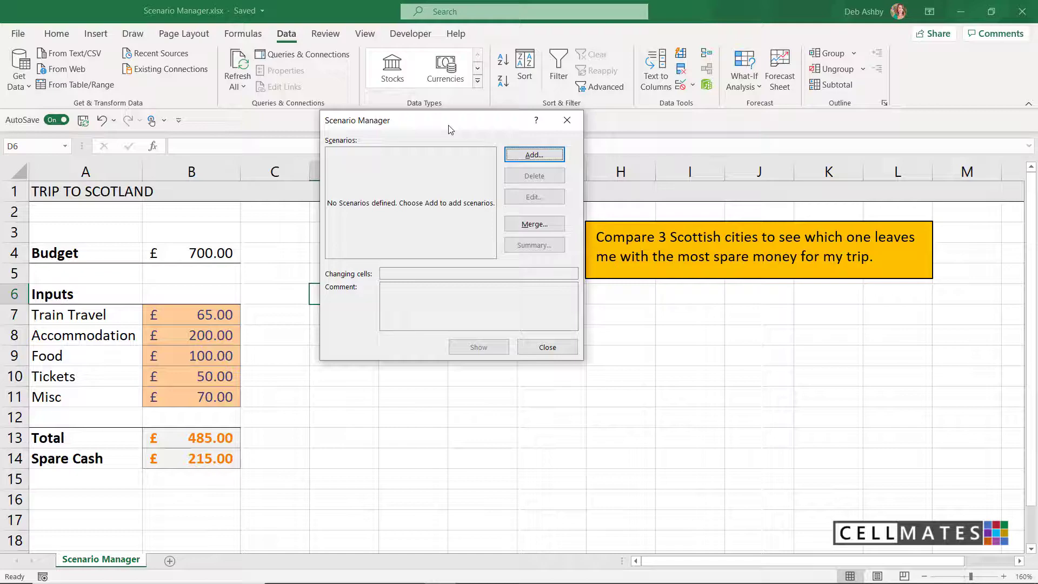
left_click_drag(449, 128, 534, 184)
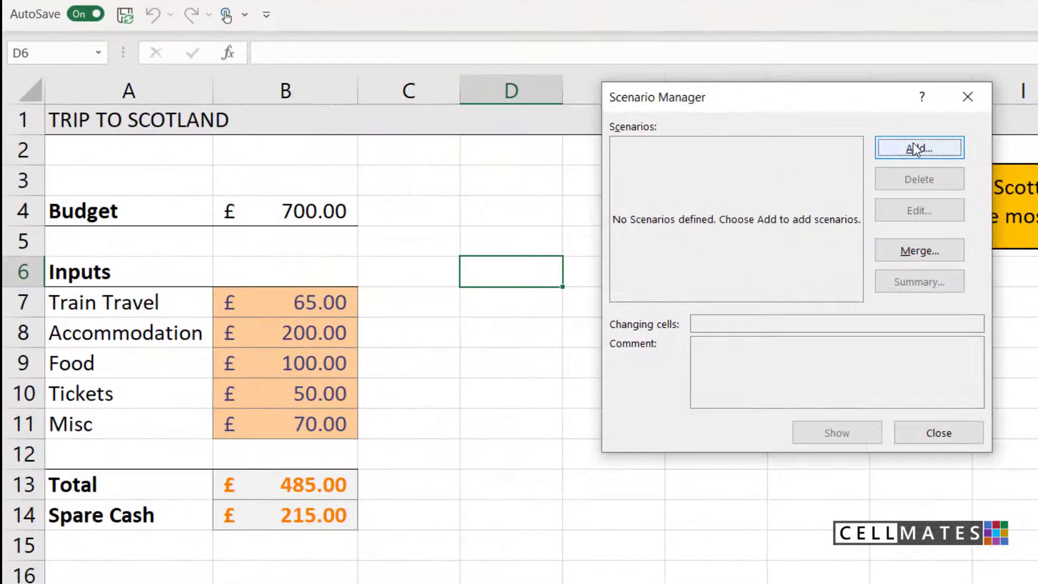
Add a scenario named Original on changing cells B7:B11, keeping values 65, 200, 100, 50, 70
left_click(620, 210)
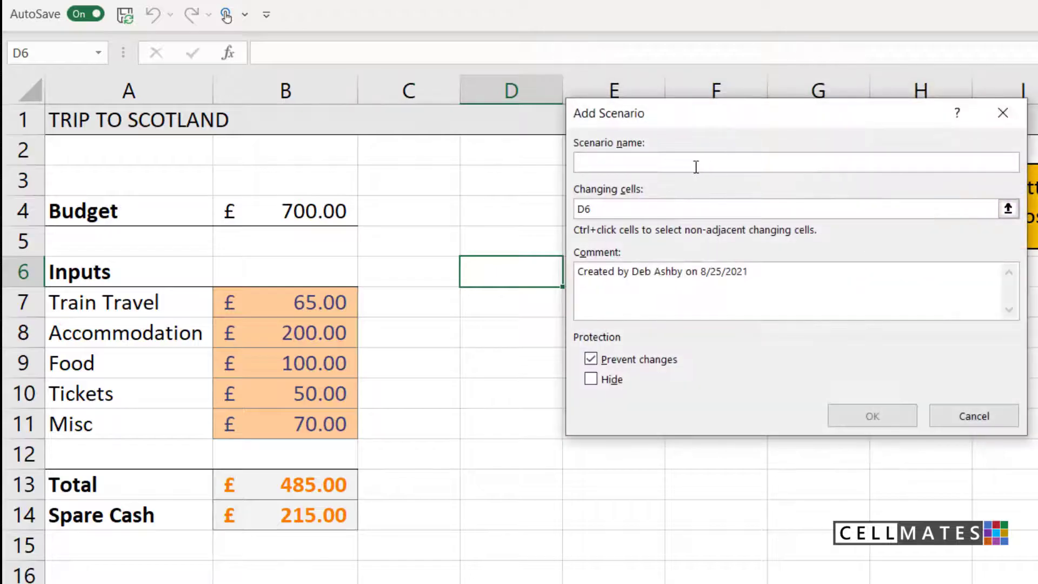
type("O")
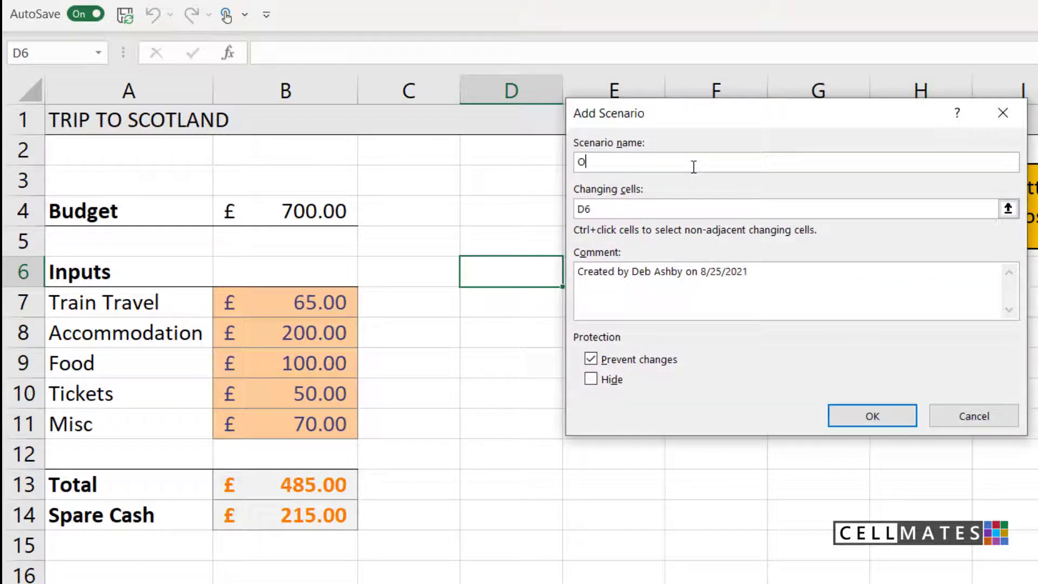
type("riginal")
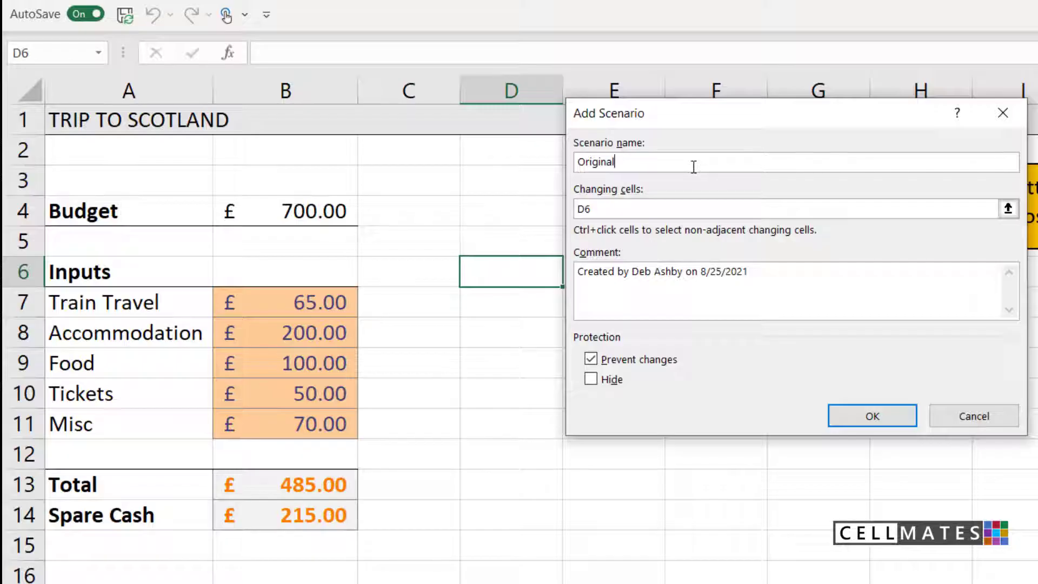
left_click(608, 209)
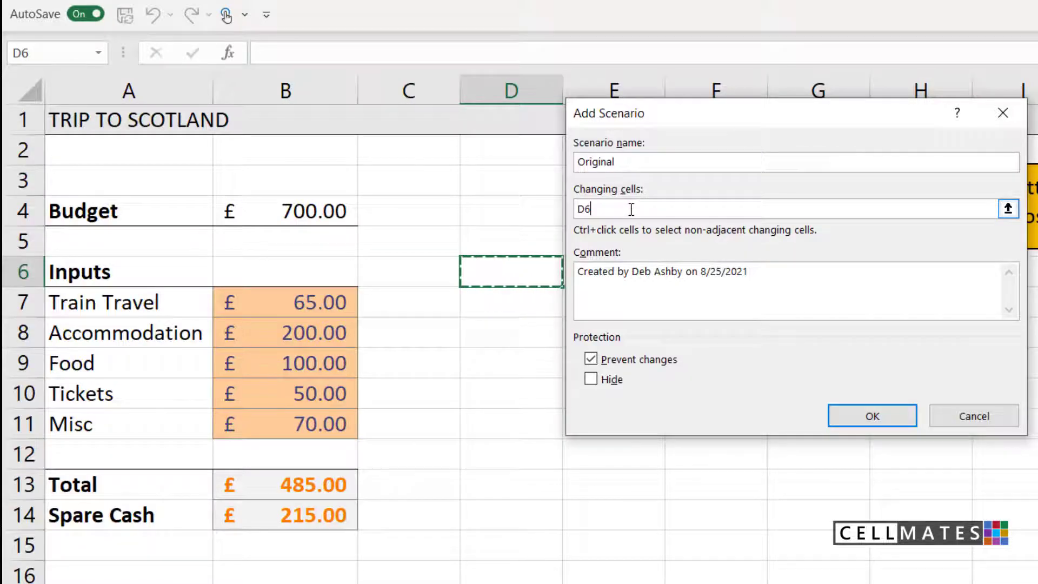
key("BackSpace")
key("BackSpace")
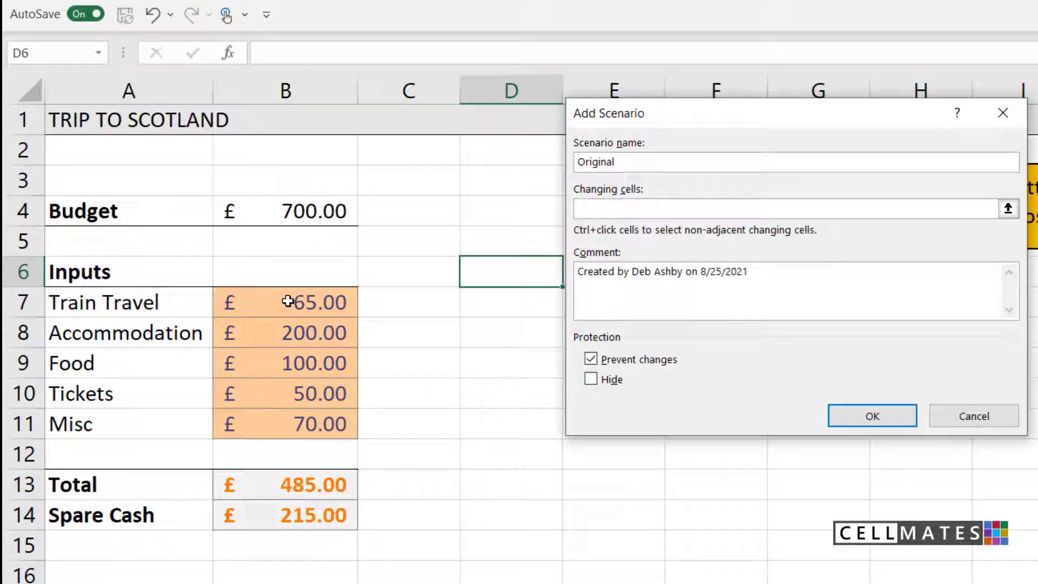
left_click_drag(288, 301, 285, 427)
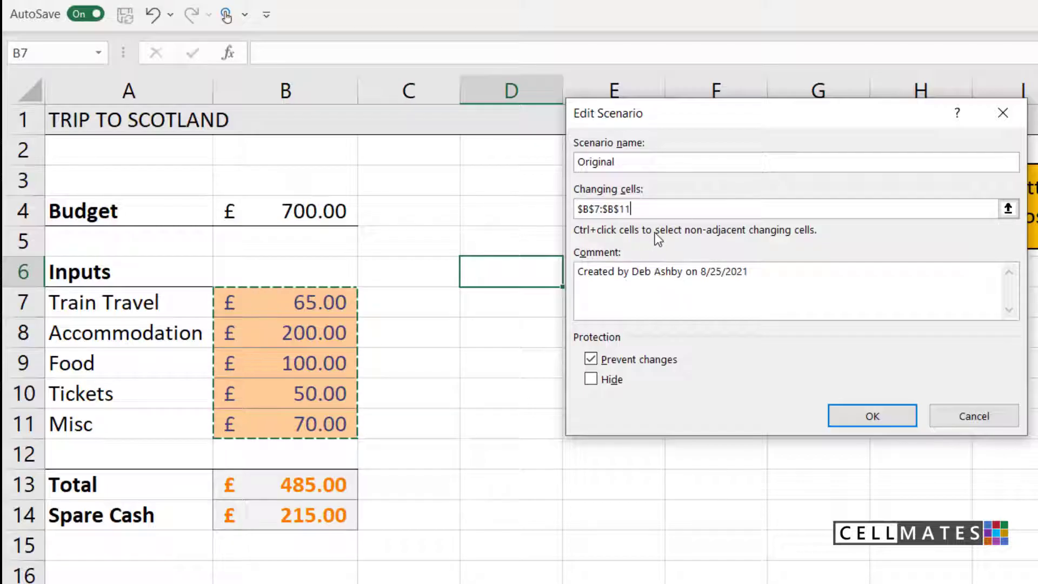
left_click(893, 422)
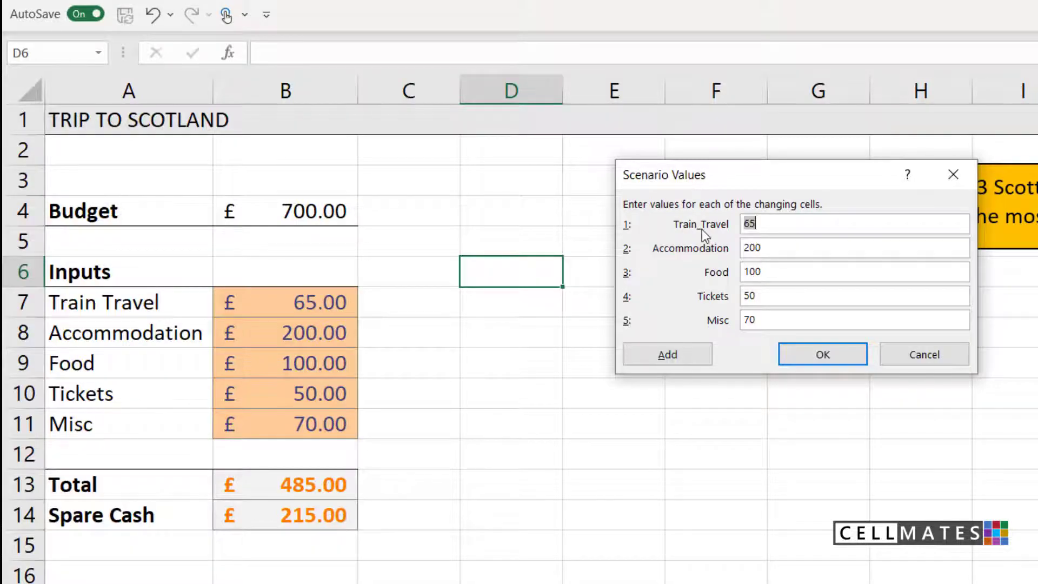
left_click(822, 351)
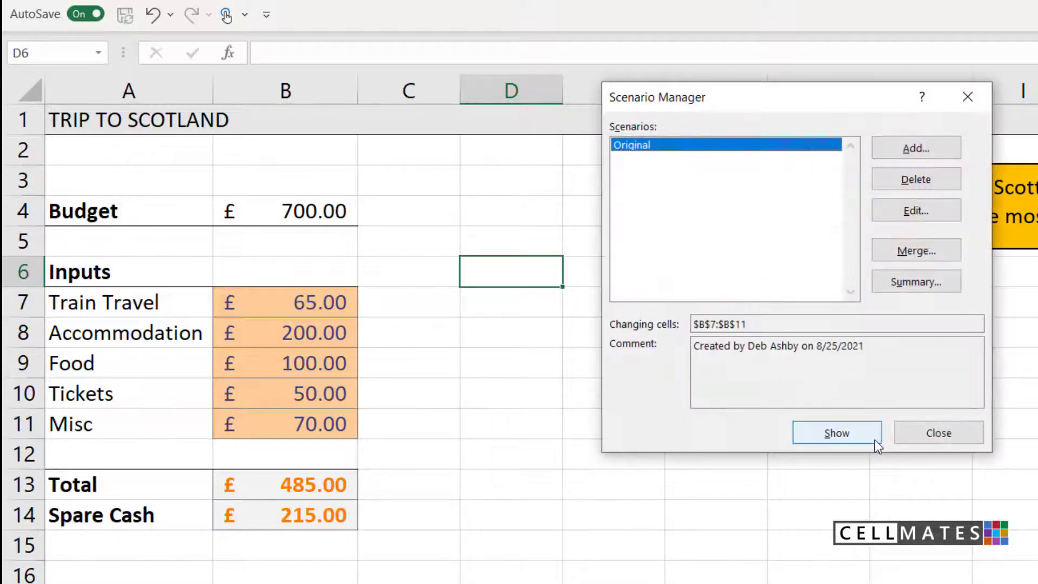
Add a new scenario named Edinburgh using changing cells B7:B11
left_click(922, 151)
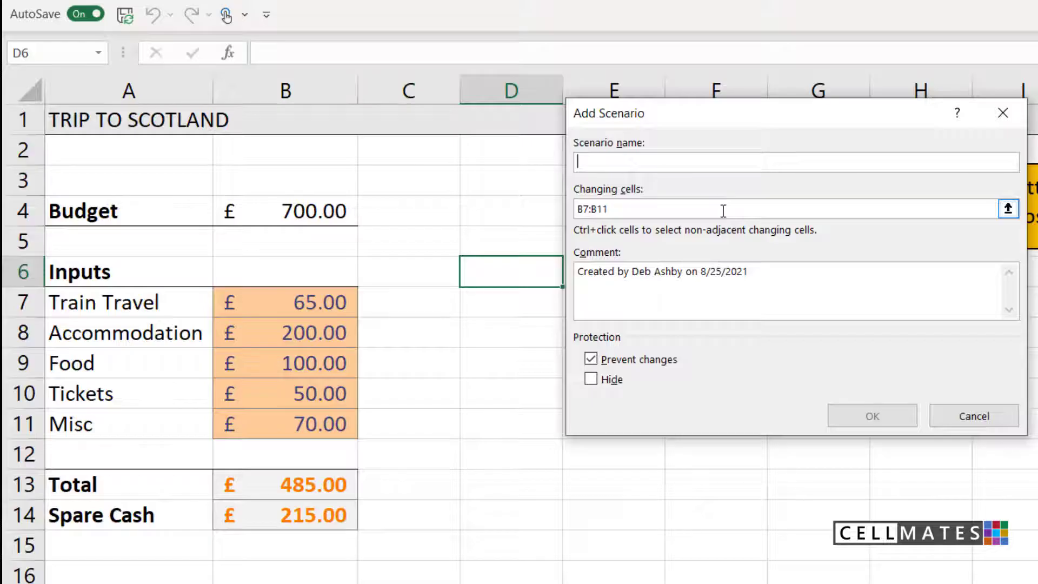
type("Edinbur")
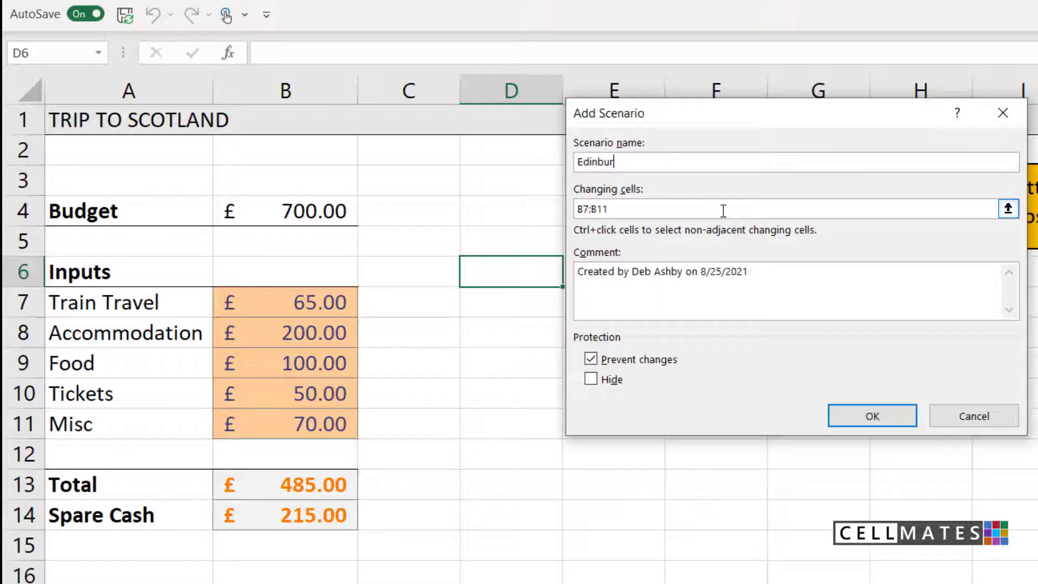
type("gh")
left_click(886, 415)
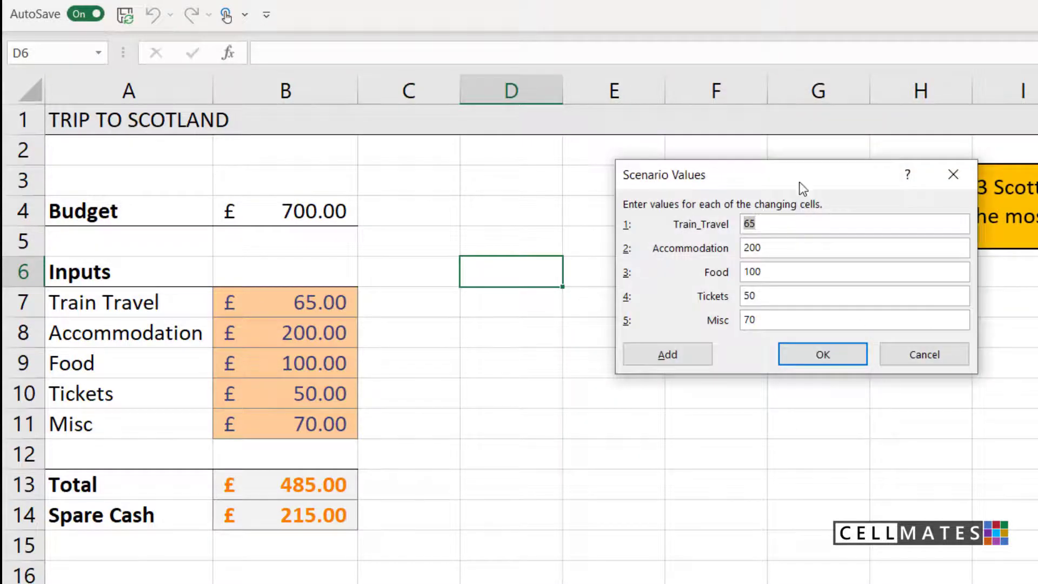
left_click_drag(802, 185, 735, 143)
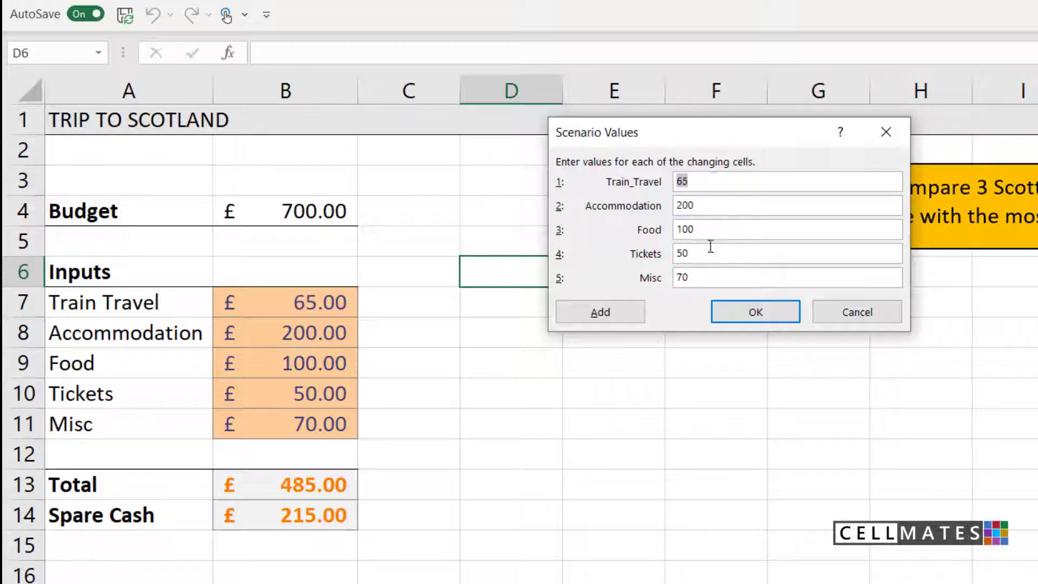
Enter Edinburgh's values 80, 250, 150, 50 and 70 and save the scenario
left_click(702, 180)
key("BackSpace")
key("BackSpace")
type("80")
key("BackSpace")
key("BackSpace")
type("50")
left_click(705, 228)
key("BackSpace")
type("50")
left_click(695, 278)
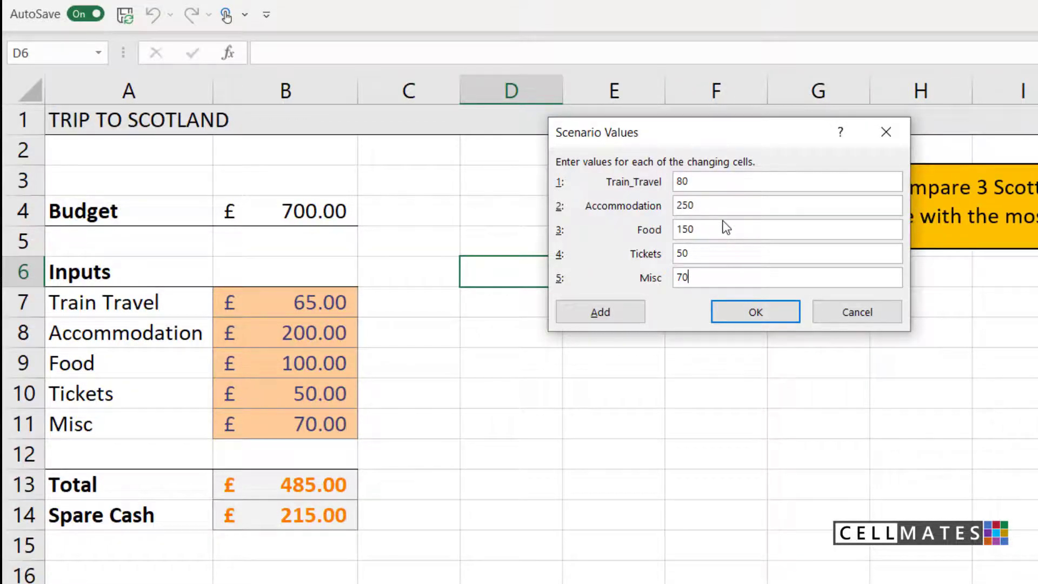
left_click(748, 317)
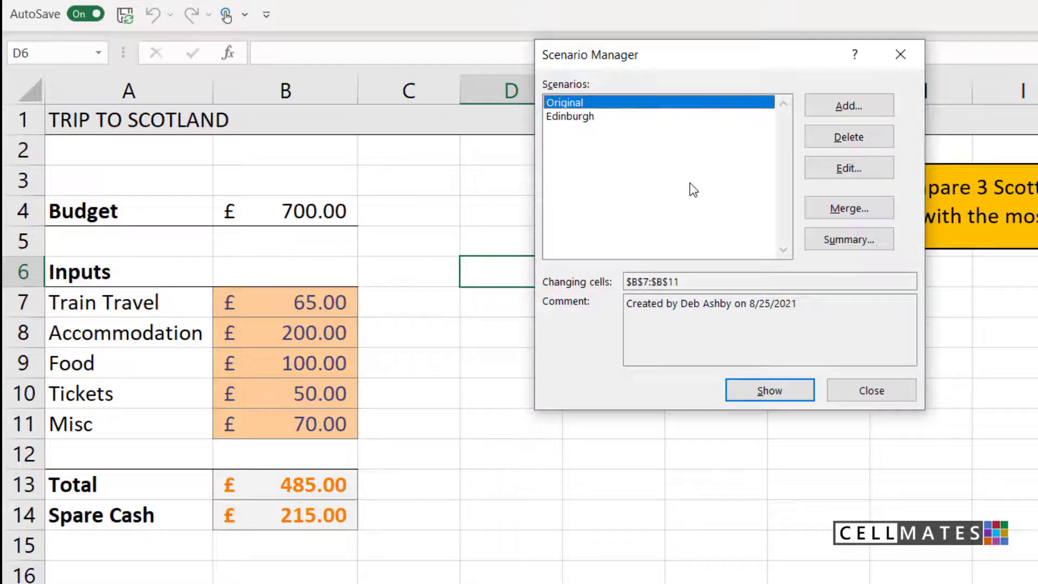
Add a third scenario named Glasgow on changing cells B7:B11
left_click(848, 107)
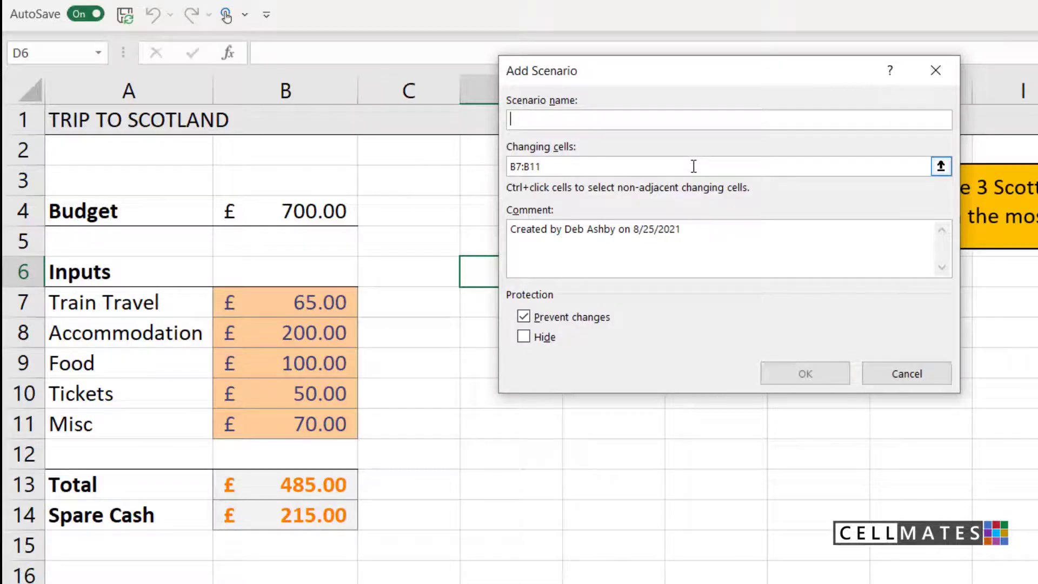
type("Glasgow")
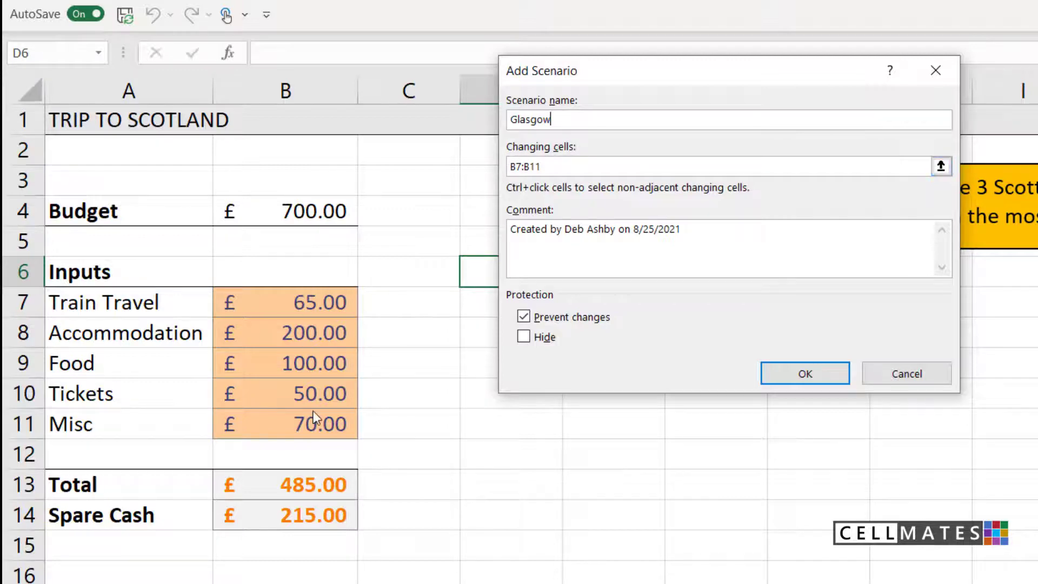
left_click(823, 372)
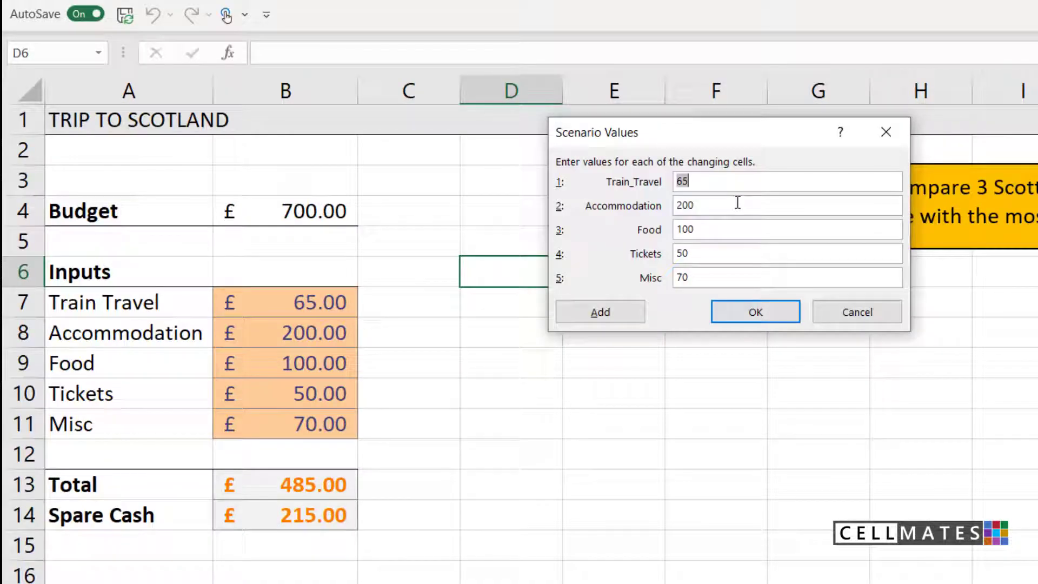
Enter Glasgow's values 150, 120, 80, 40 and 70 and save the scenario
type("150")
left_click(703, 203)
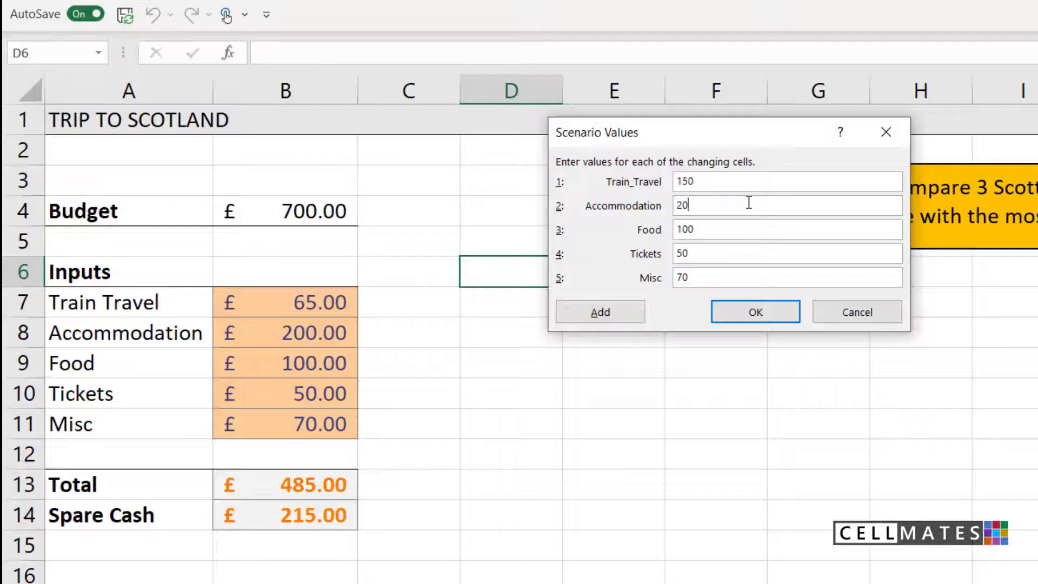
key("BackSpace")
key("BackSpace")
type("120")
left_click(710, 230)
key("BackSpace")
key("BackSpace")
key("BackSpace")
type("80")
left_click(708, 253)
key("BackSpace")
key("BackSpace")
type("40")
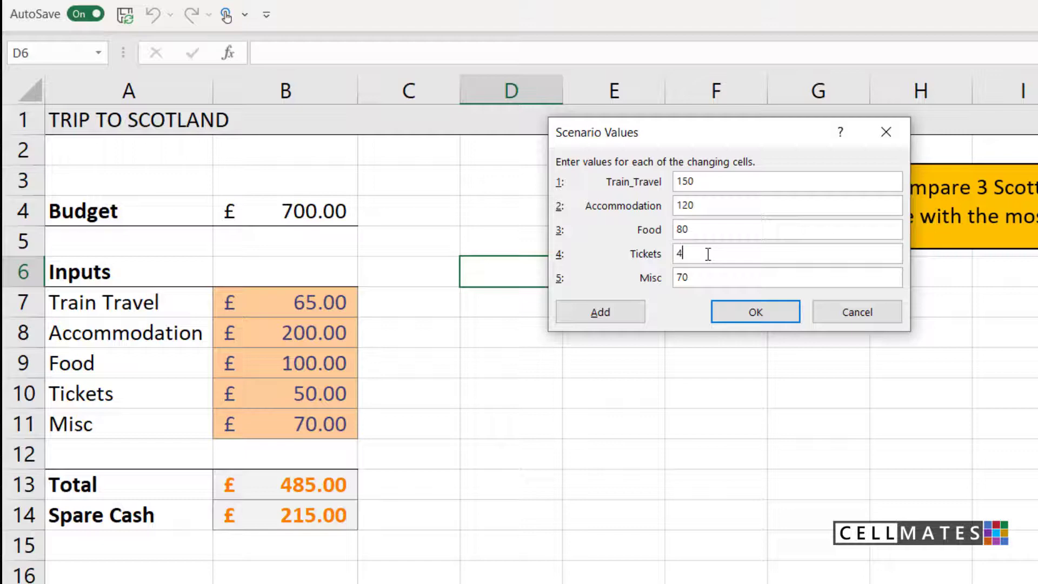
left_click(768, 311)
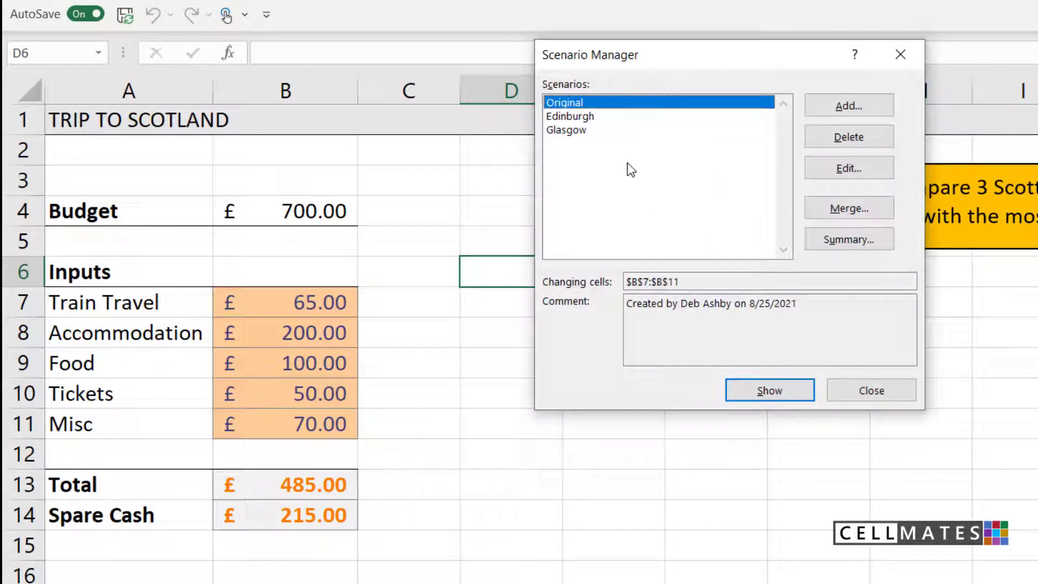
Add a fourth scenario named Inverness on changing cells B7:B11
left_click(855, 106)
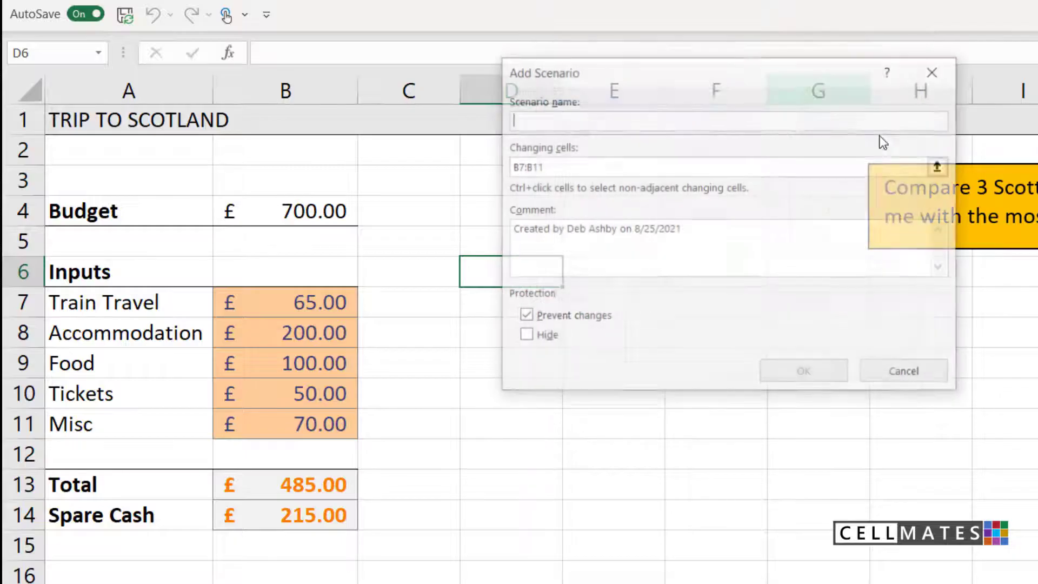
type("Inverness")
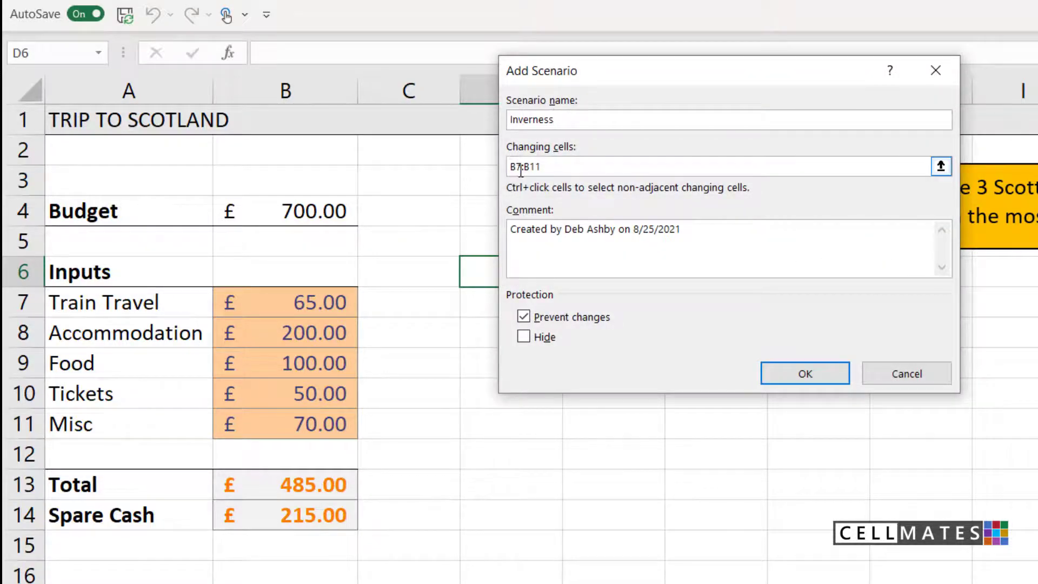
left_click(817, 372)
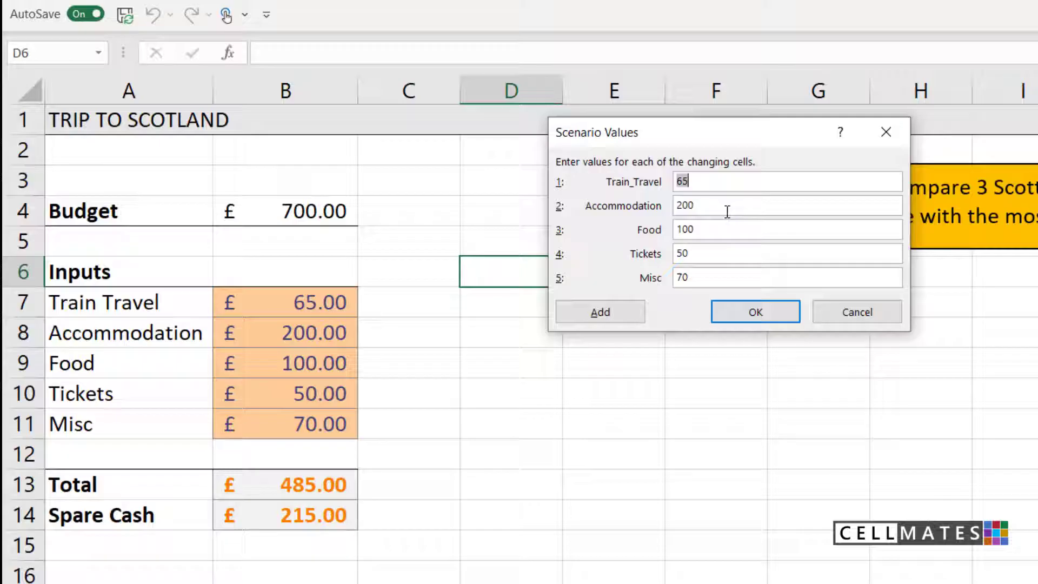
Enter Inverness's values 400, 75, 50, 35 and 50 and save the scenario
left_click(704, 181)
key("BackSpace")
key("BackSpace")
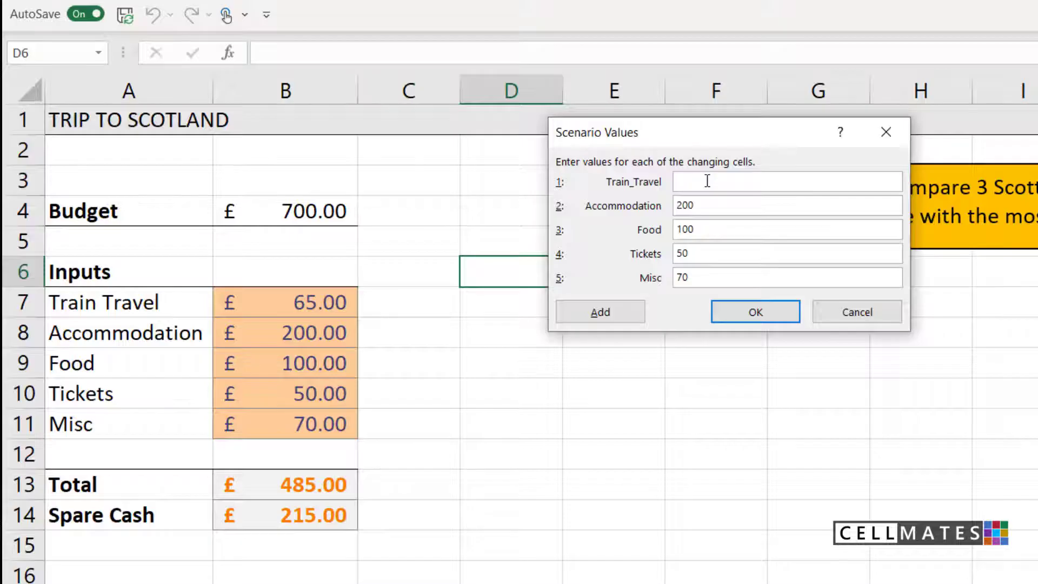
type("400")
left_click(712, 204)
key("BackSpace")
key("BackSpace")
key("BackSpace")
type("75")
left_click(692, 230)
key("BackSpace")
key("BackSpace")
type("50")
left_click(715, 256)
key("BackSpace")
key("BackSpace")
type("35")
left_click(697, 278)
key("BackSpace")
key("BackSpace")
type("50")
left_click(763, 315)
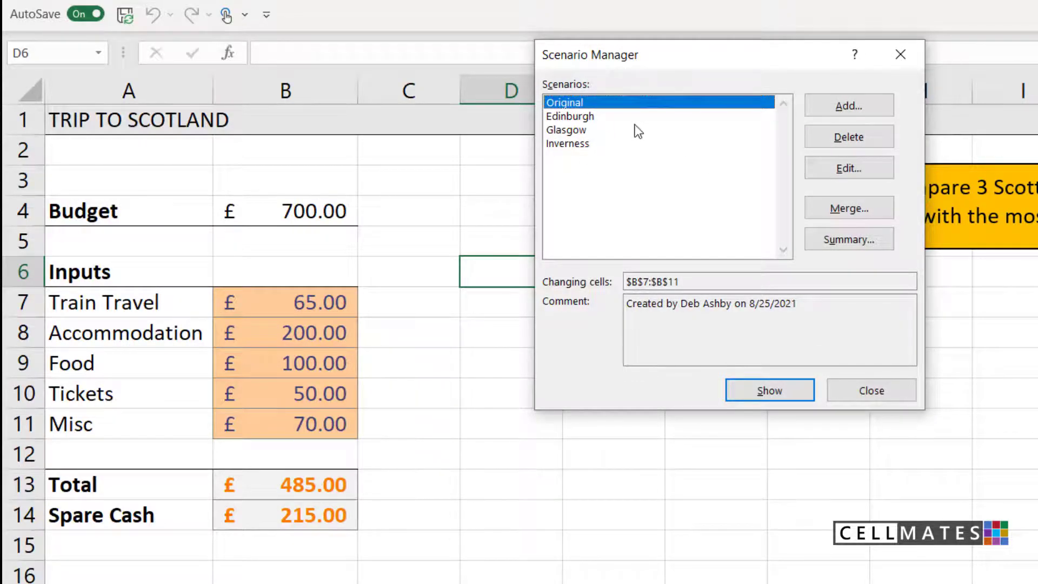
key("Down")
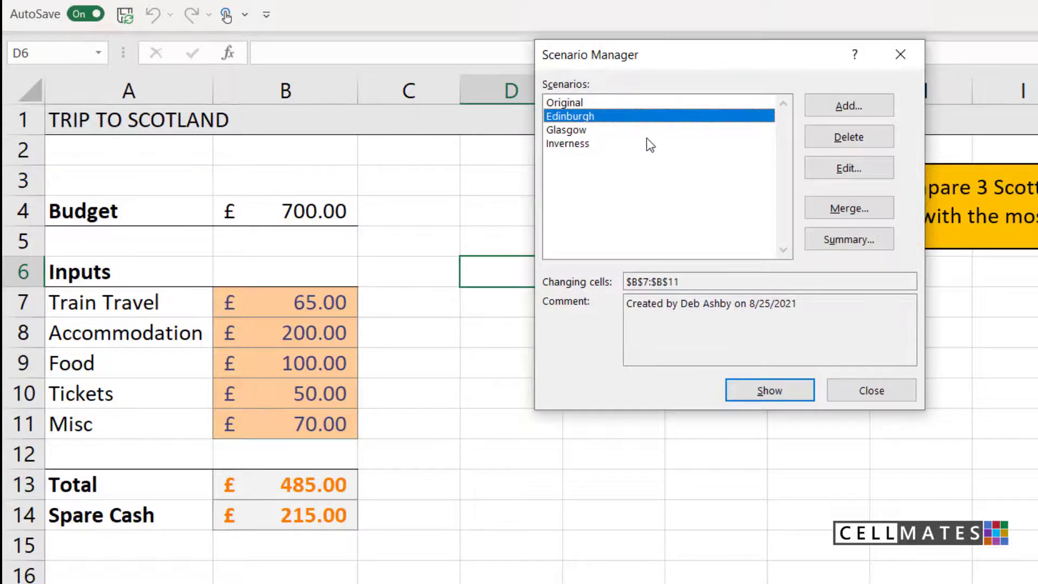
left_click(584, 131)
left_click(566, 143)
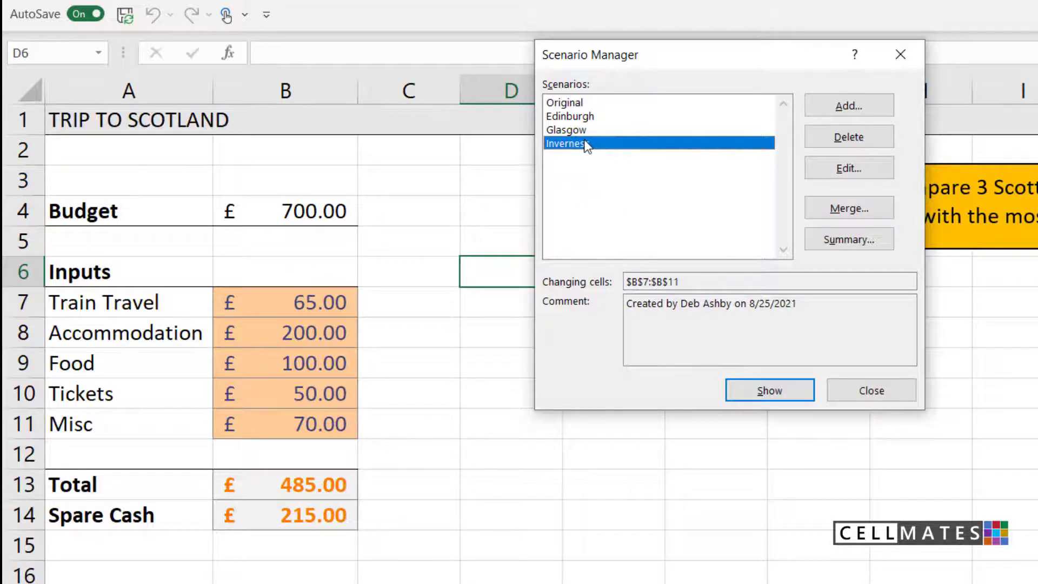
left_click(776, 394)
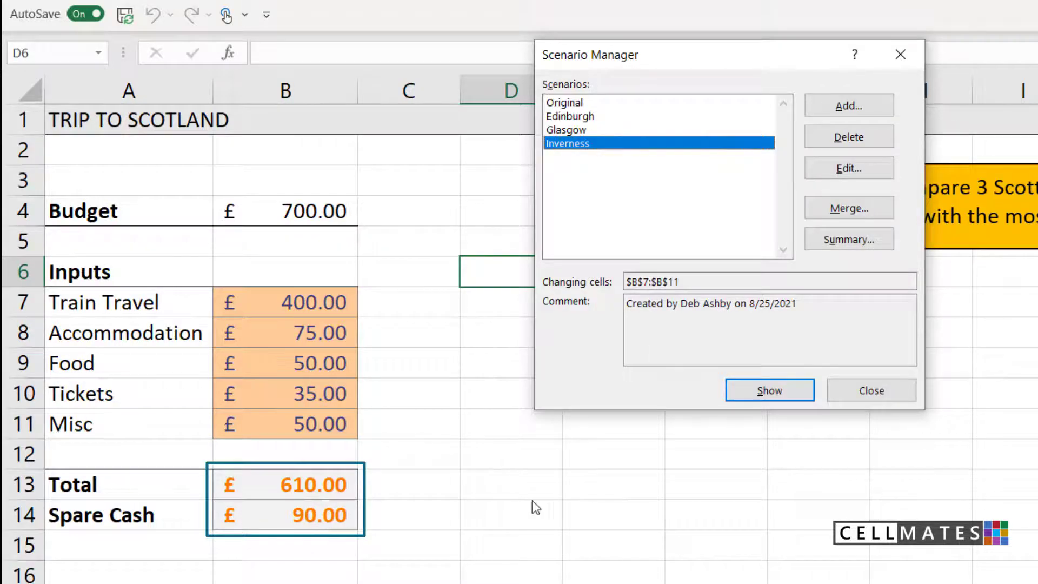
left_click(572, 117)
left_click(611, 102)
left_click(763, 391)
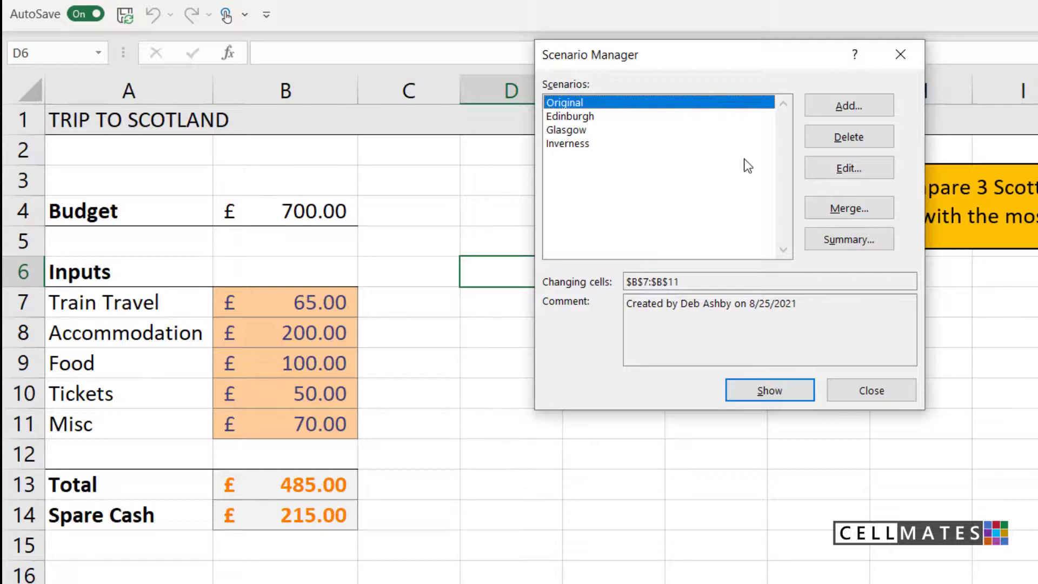
Generate a Scenario Summary report for result cell B14 and check each scenario's Spare_Cash
left_click(851, 238)
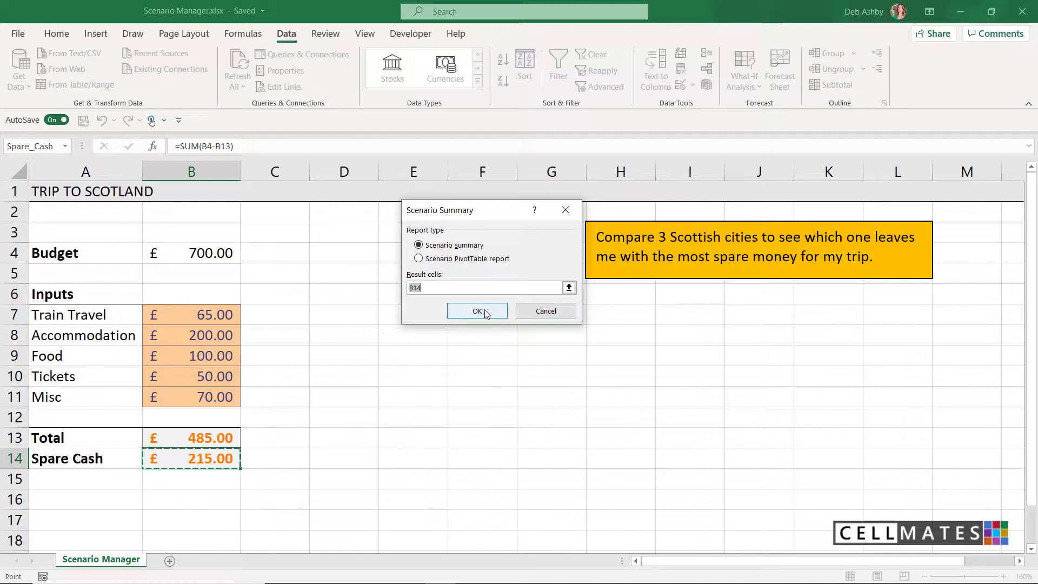
left_click(502, 309)
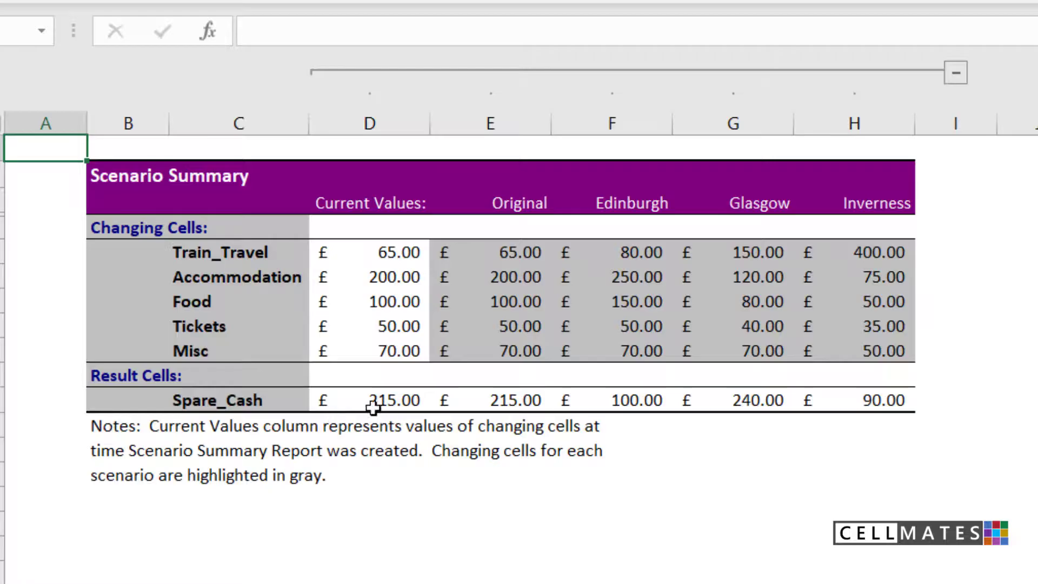
left_click(352, 399)
left_click(497, 403)
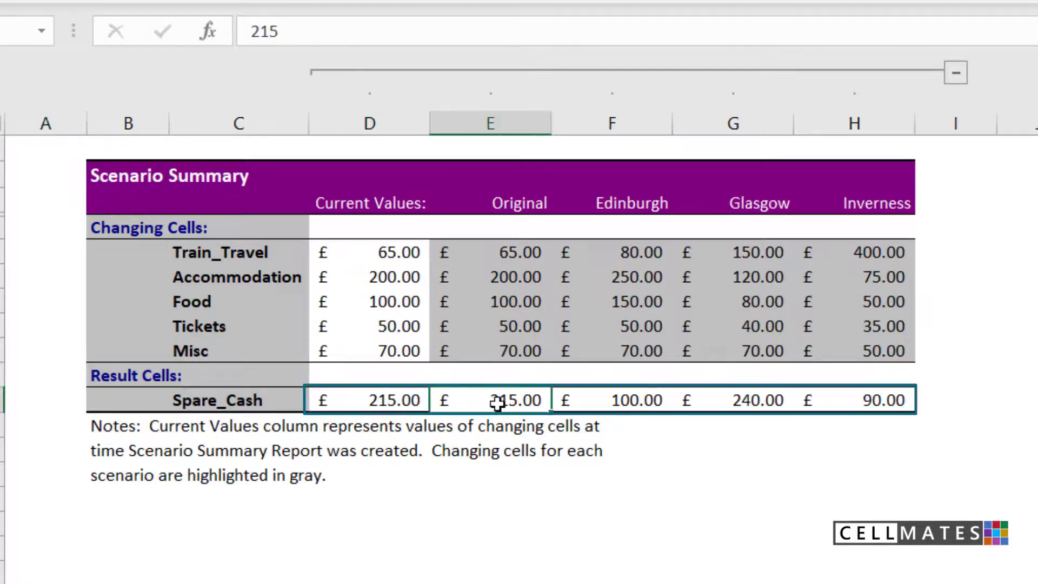
left_click(595, 400)
left_click(739, 399)
left_click(878, 401)
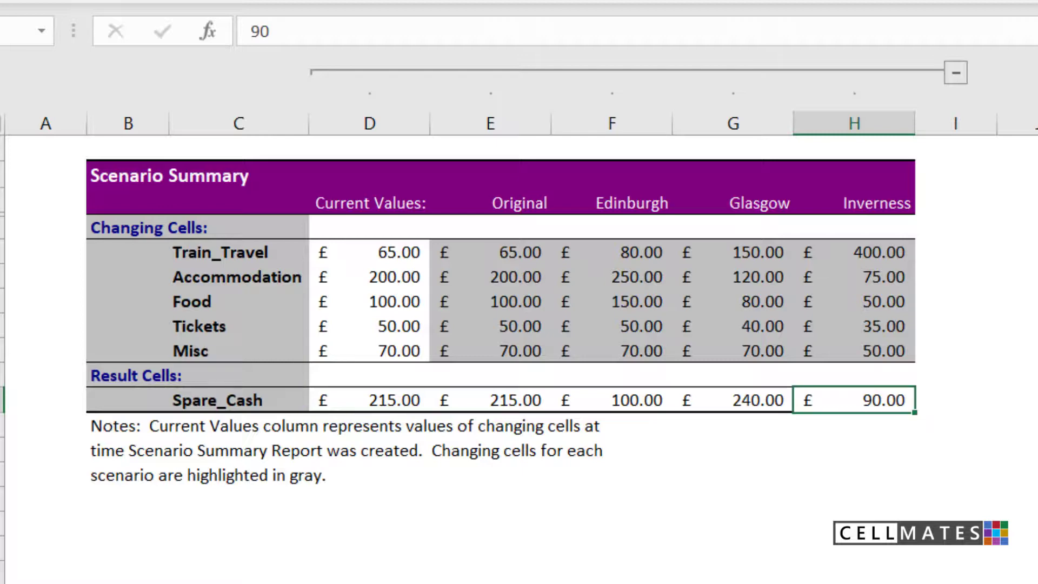
Compare Spare_Cash results £215, £100, £240 and £90, noting Glasgow's 240 as highest
left_click(359, 401)
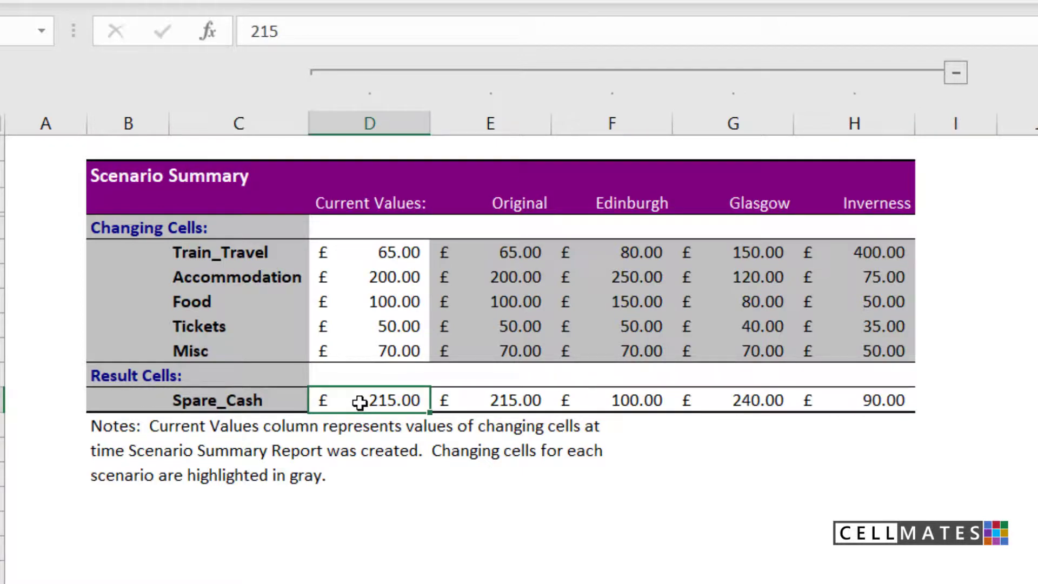
left_click(505, 404)
left_click(614, 406)
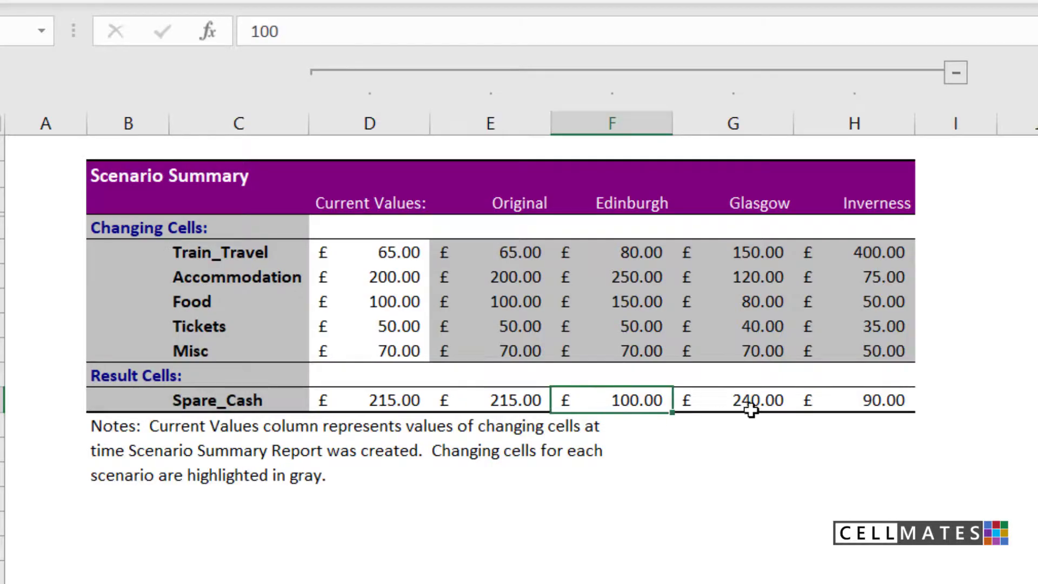
left_click(757, 411)
left_click(859, 407)
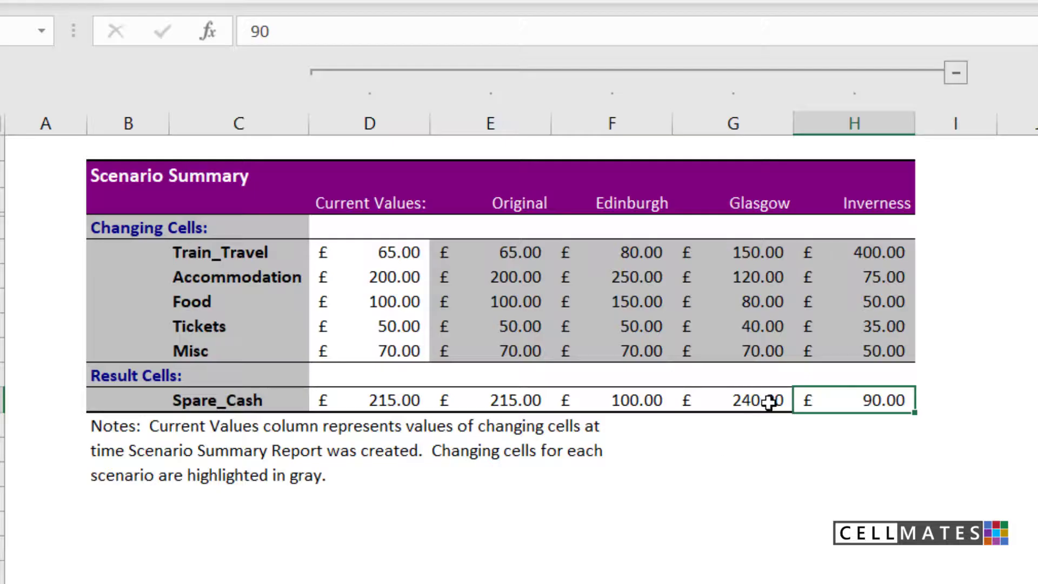
left_click(753, 401)
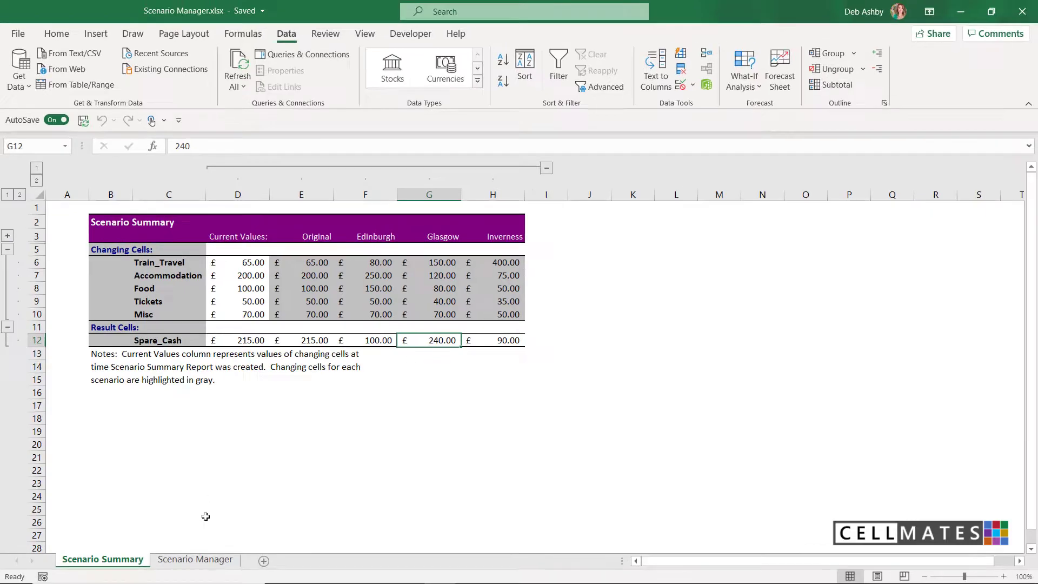
Switch back to the Scenario Manager worksheet showing the budget with £215.00 spare cash
left_click(200, 559)
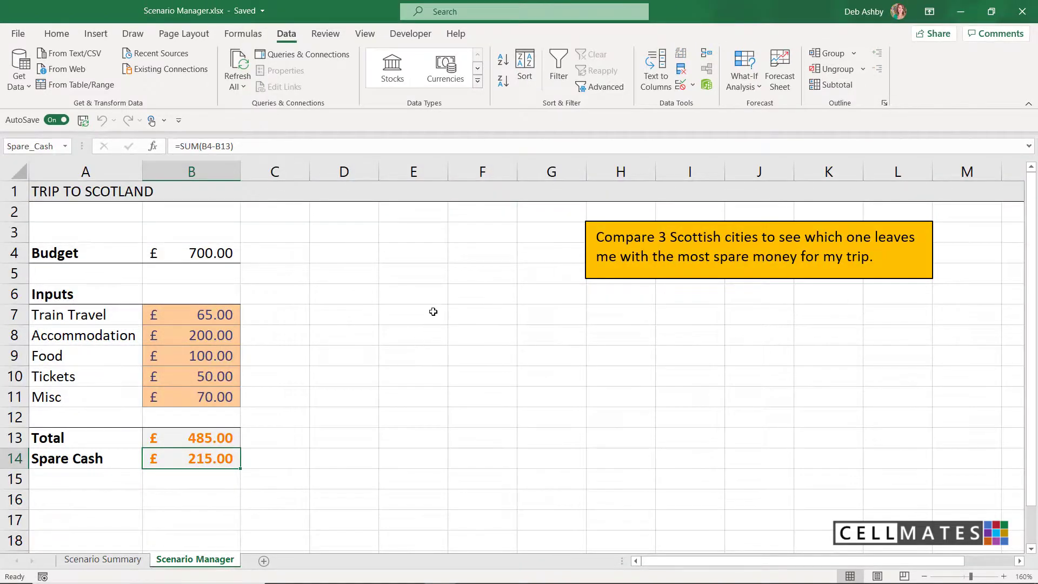
left_click(433, 311)
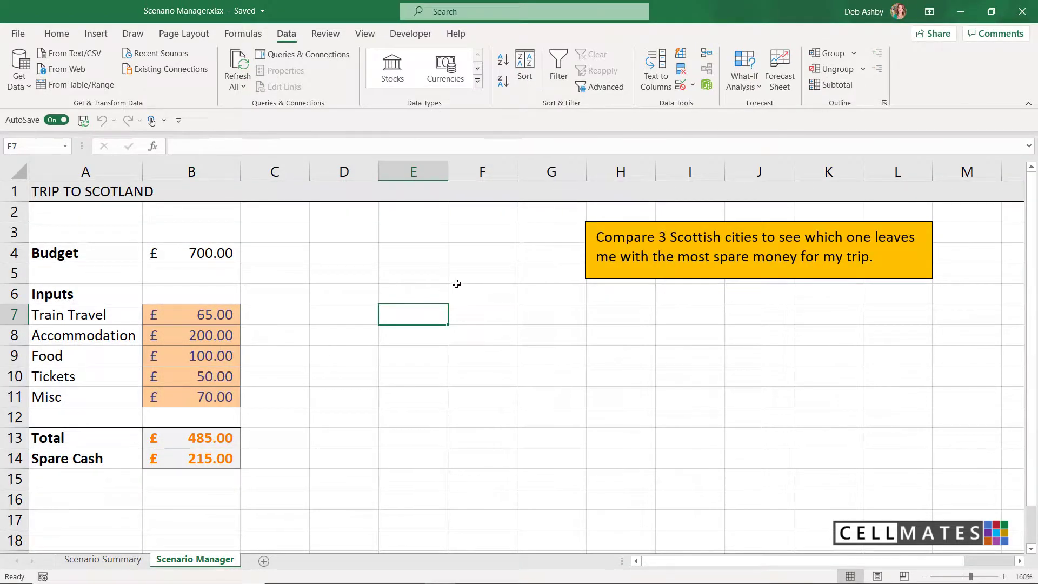
left_click(414, 258)
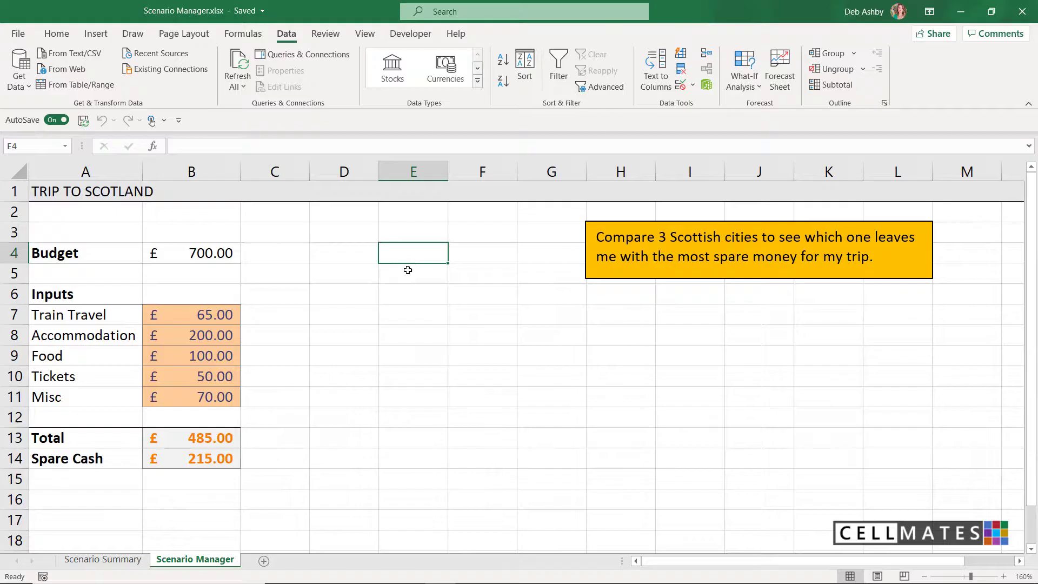
key("Down")
key("Down")
key("Up")
key("Right")
key("Right")
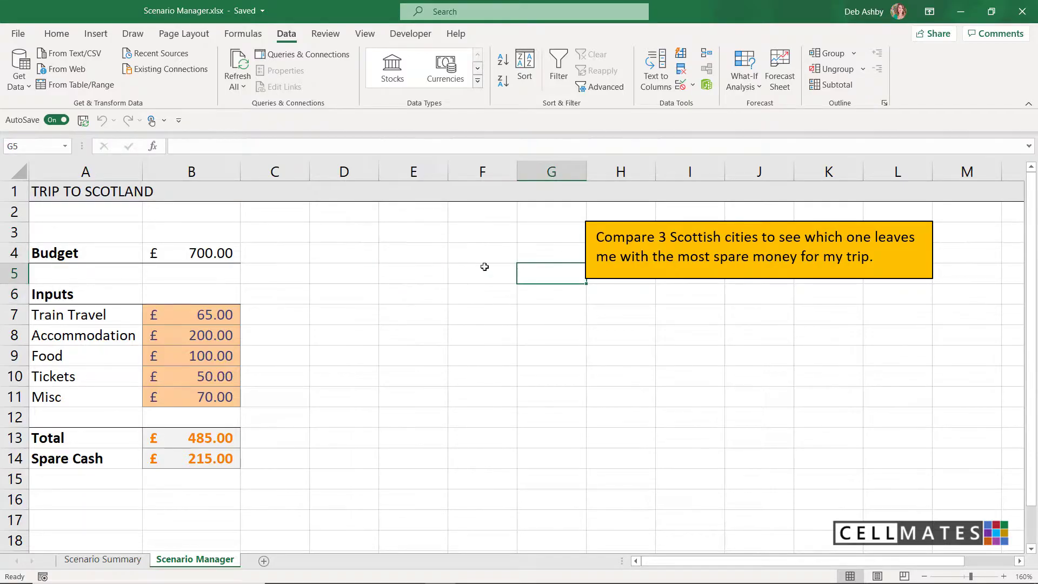
left_click(402, 259)
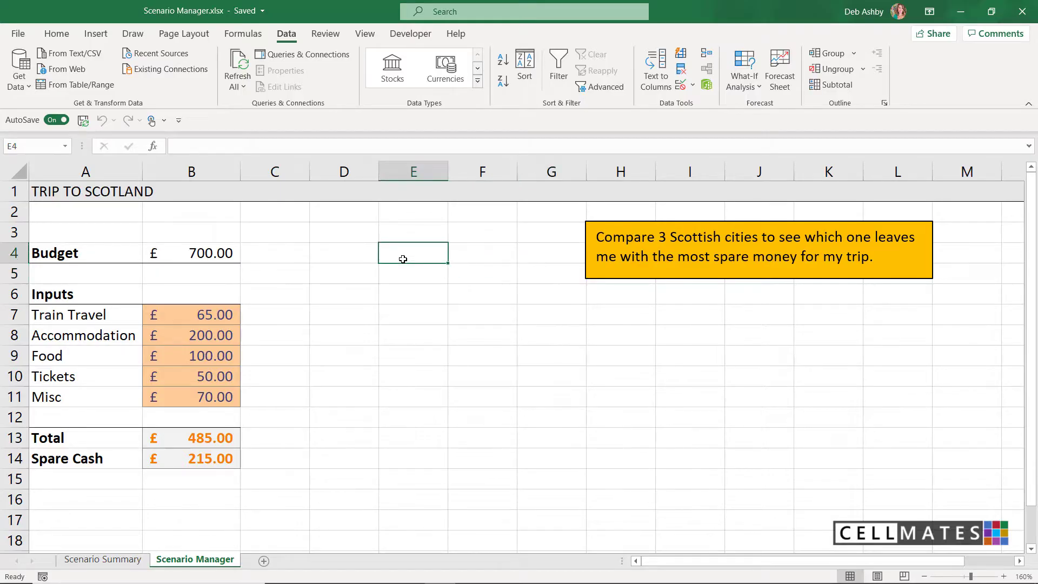